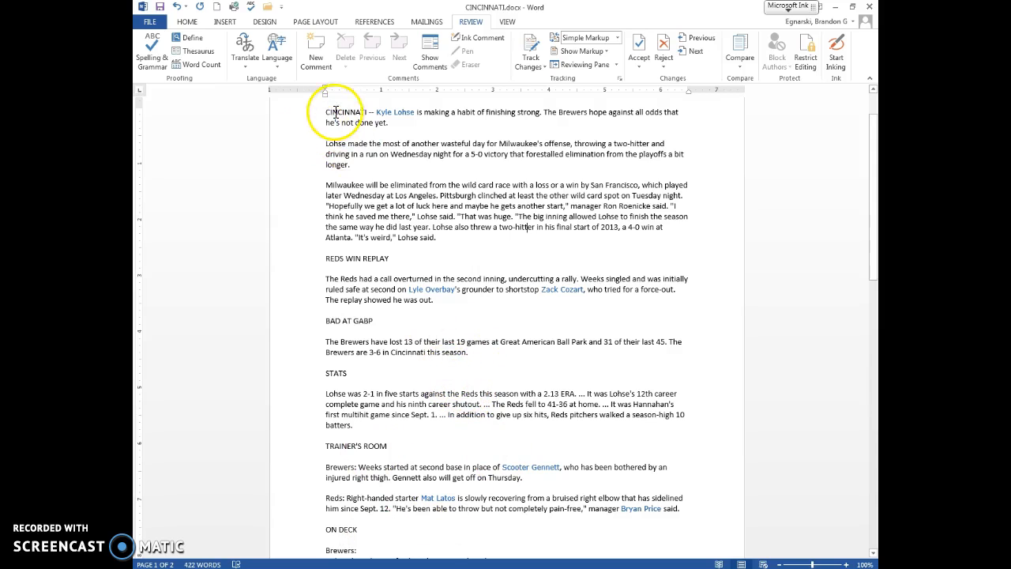
pyautogui.moveTo(321, 258); pyautogui.dragTo(397, 261)
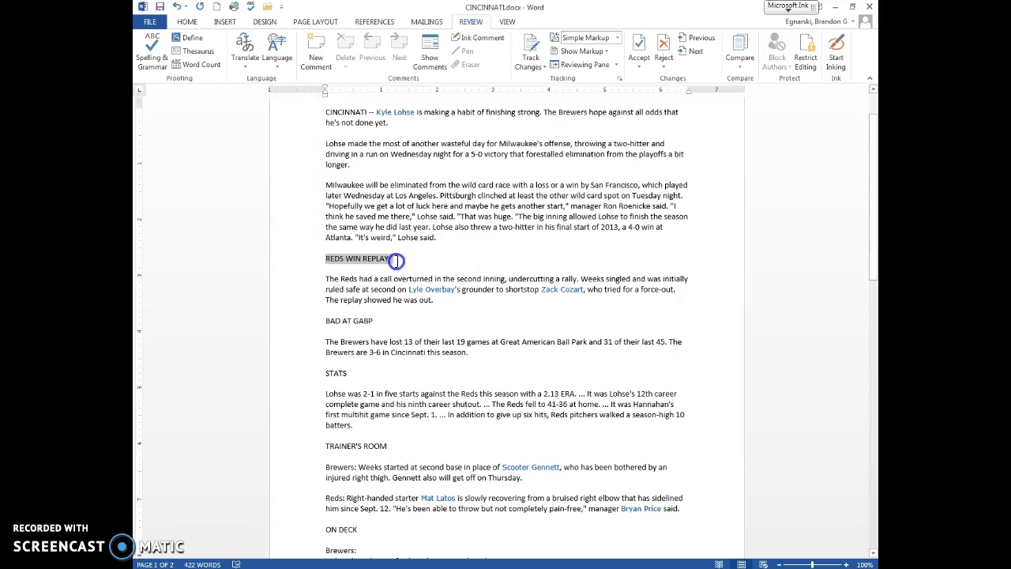
pyautogui.moveTo(323, 319); pyautogui.dragTo(373, 321)
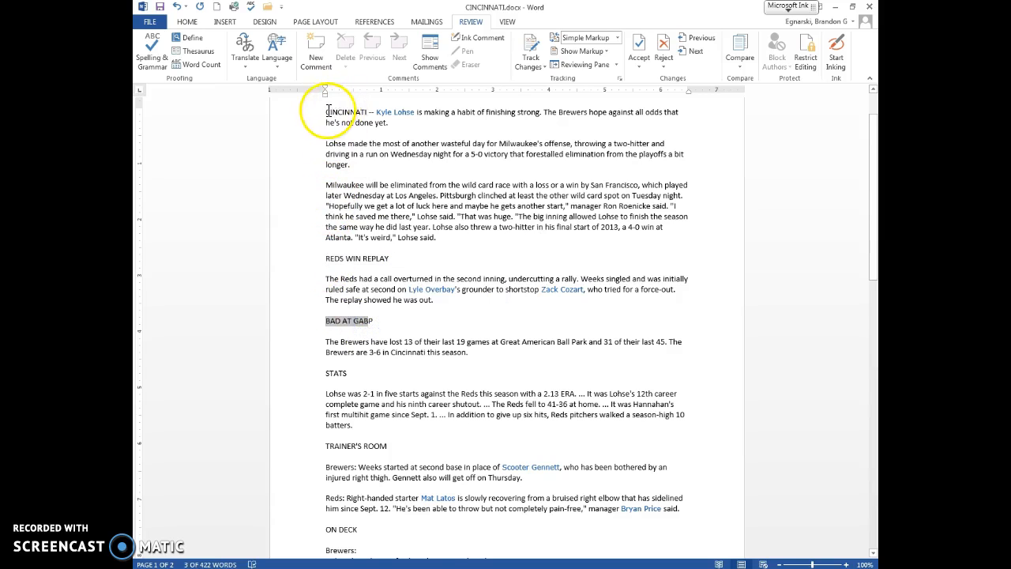
# - Format the opening word CINCINNATI in the Cooper Black font at size 12
pyautogui.doubleClick(350, 111)
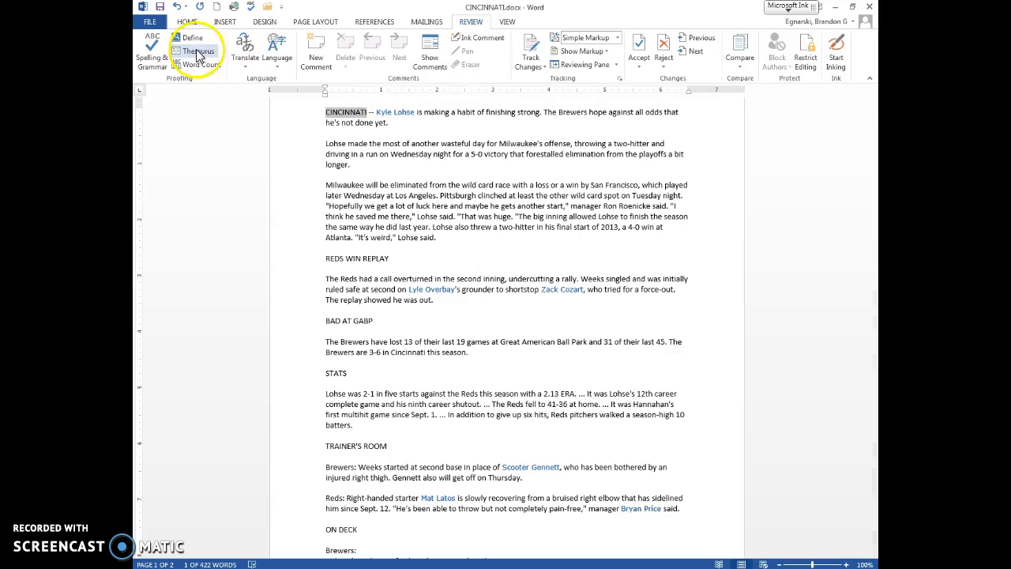
pyautogui.click(277, 45)
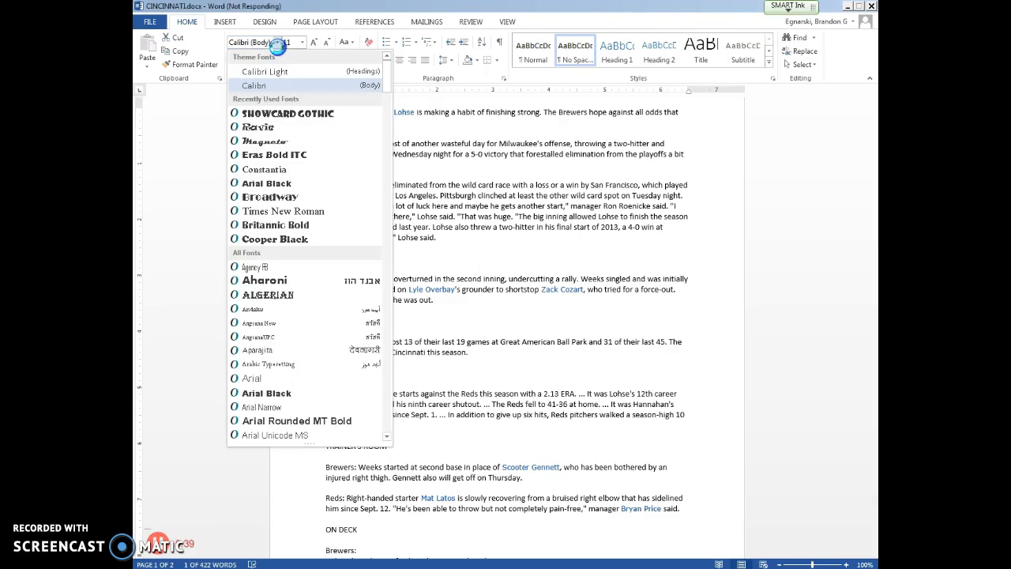
pyautogui.click(276, 124)
pyautogui.click(277, 45)
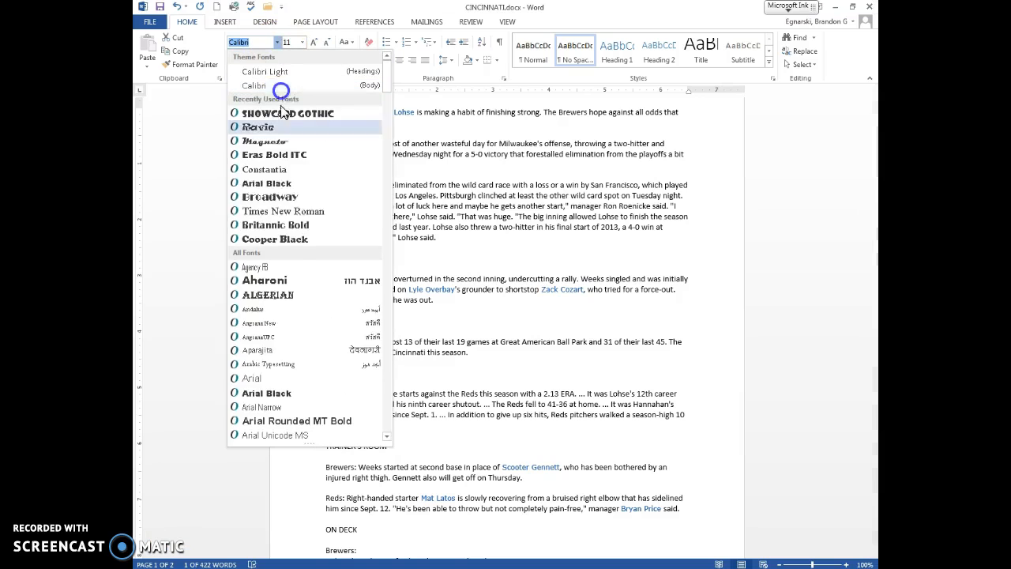
pyautogui.click(284, 239)
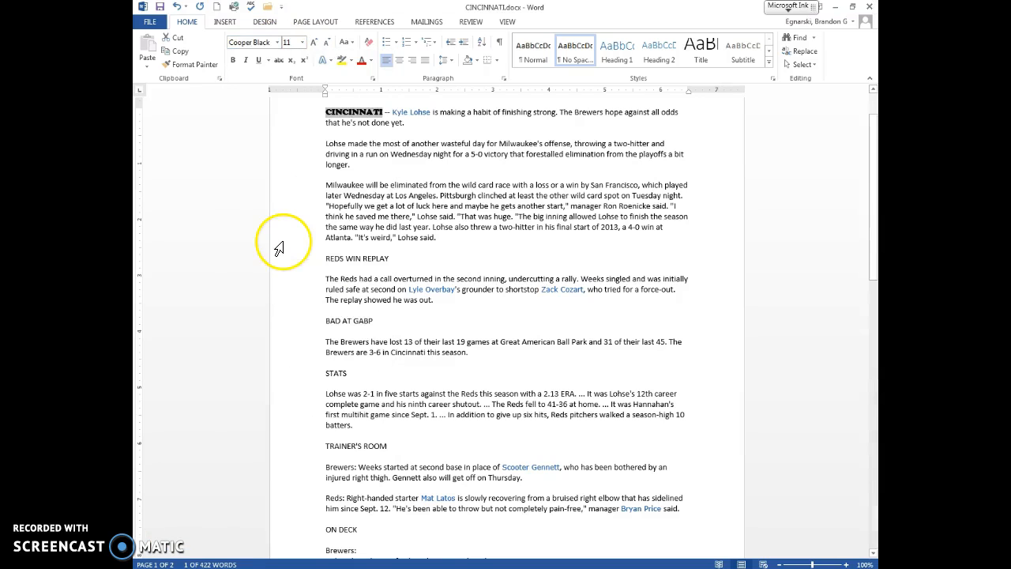
pyautogui.click(313, 45)
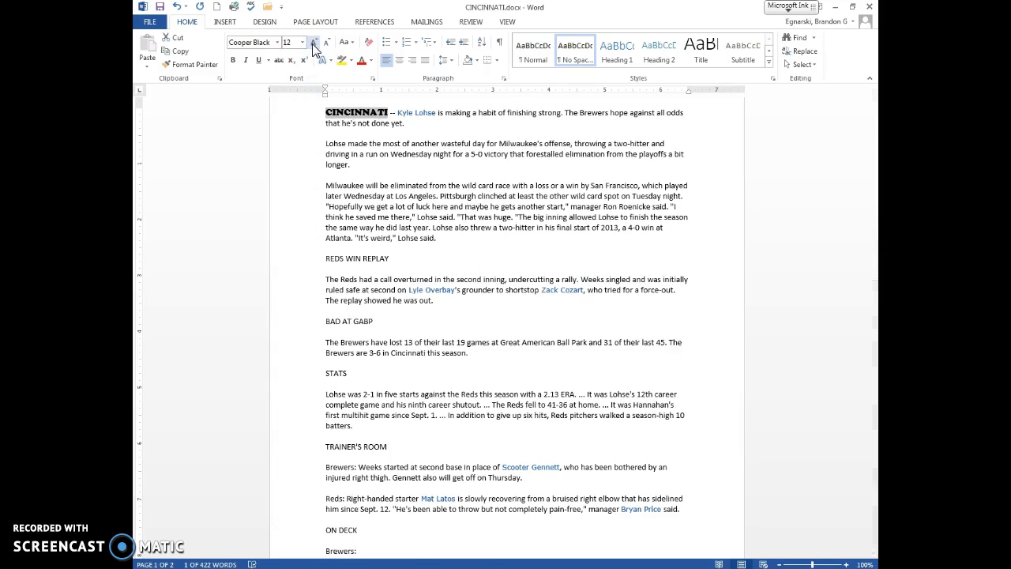
pyautogui.click(311, 122)
# - Look through the article's section headings and compare the font of CINCINNATI with that of the body text
pyautogui.click(366, 135)
pyautogui.click(361, 110)
pyautogui.scroll(-4, 323, 262)
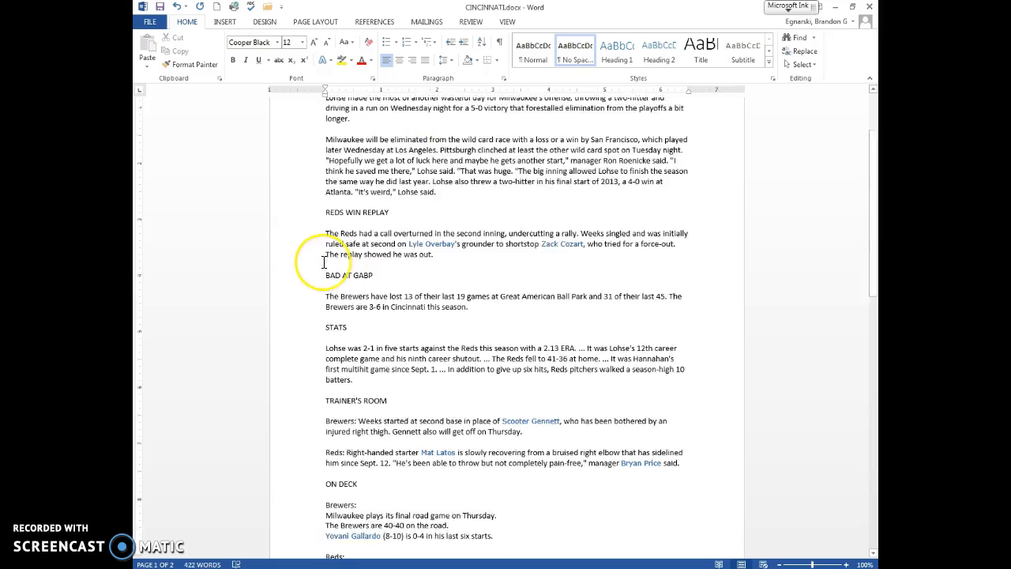
pyautogui.scroll(-5, 323, 262)
pyautogui.scroll(10, 323, 262)
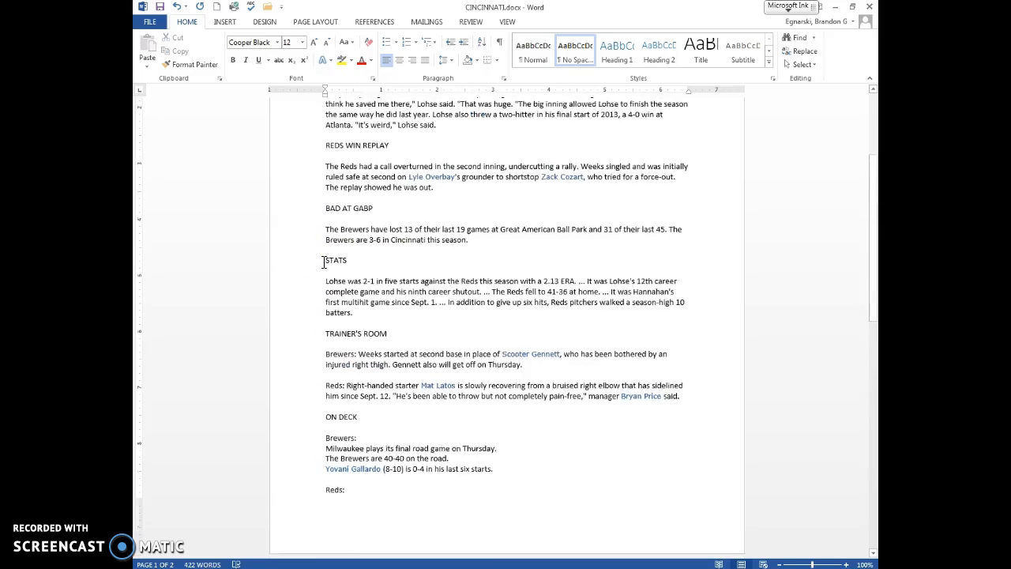
pyautogui.click(355, 139)
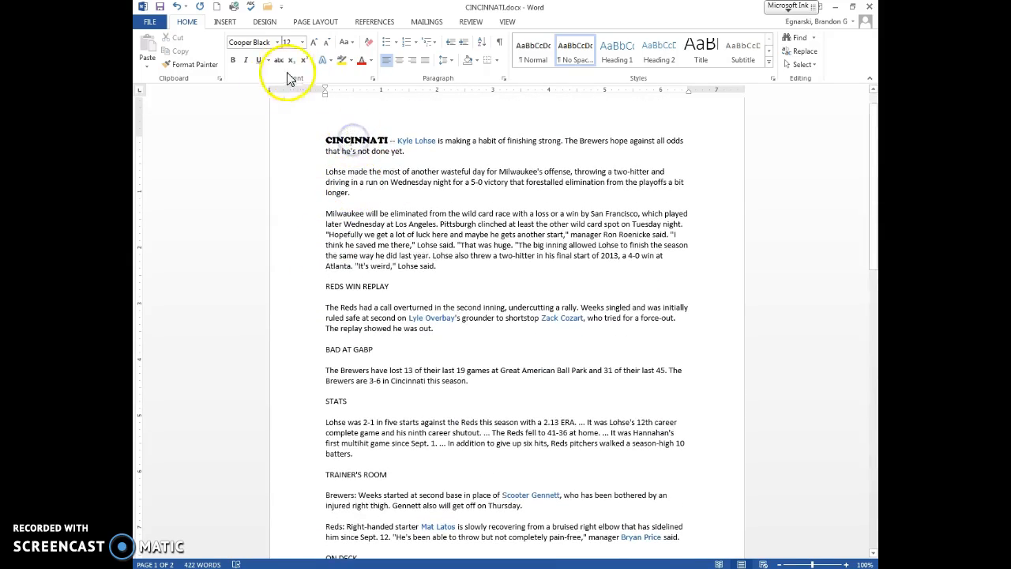
pyautogui.click(352, 183)
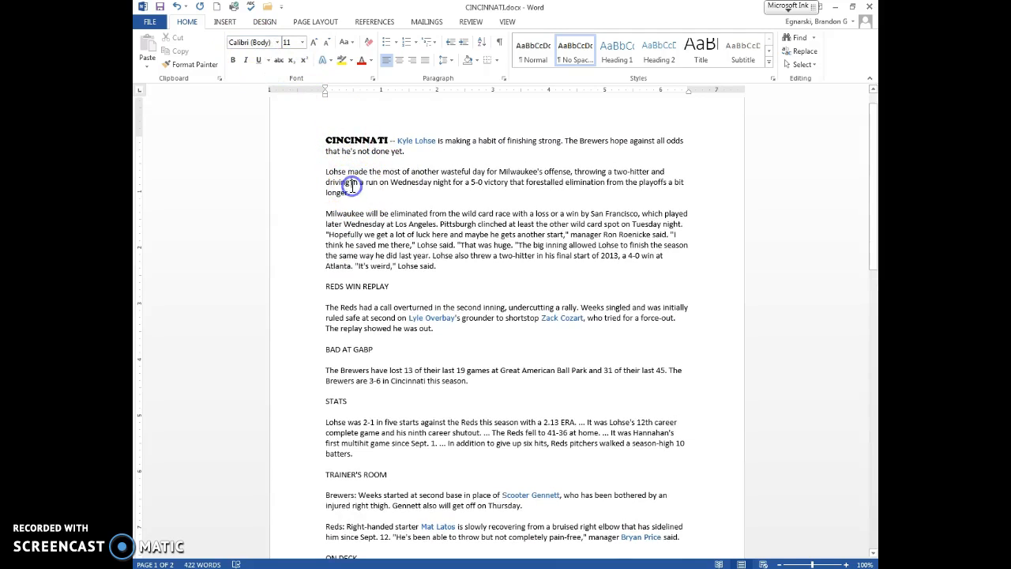
# - Copy the formatting of CINCINNATI with Format Painter onto the headings REDS WIN REPLAY, BAD AT GABP, STATS and TRAINER'S ROOM
pyautogui.click(355, 140)
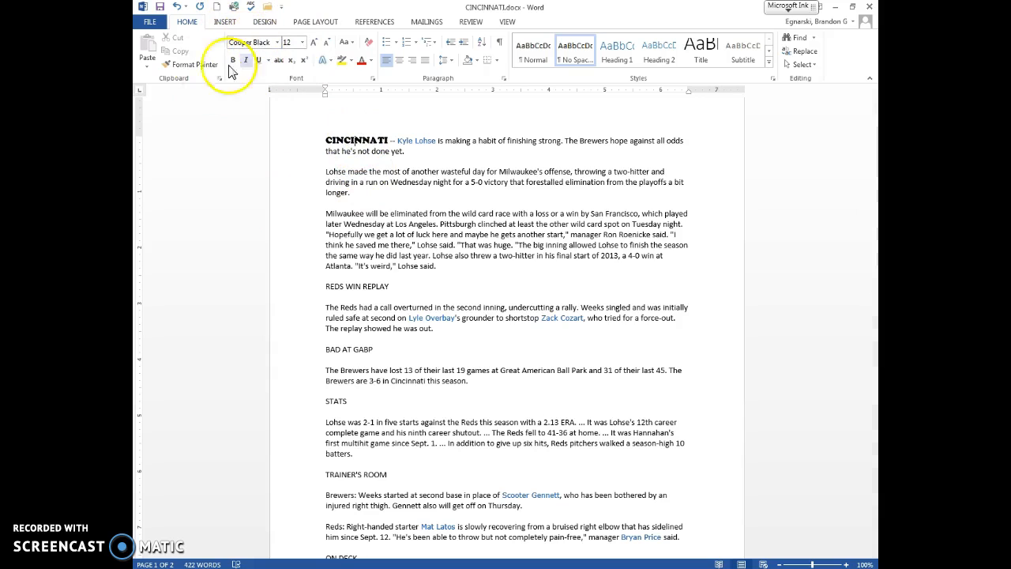
pyautogui.click(185, 64)
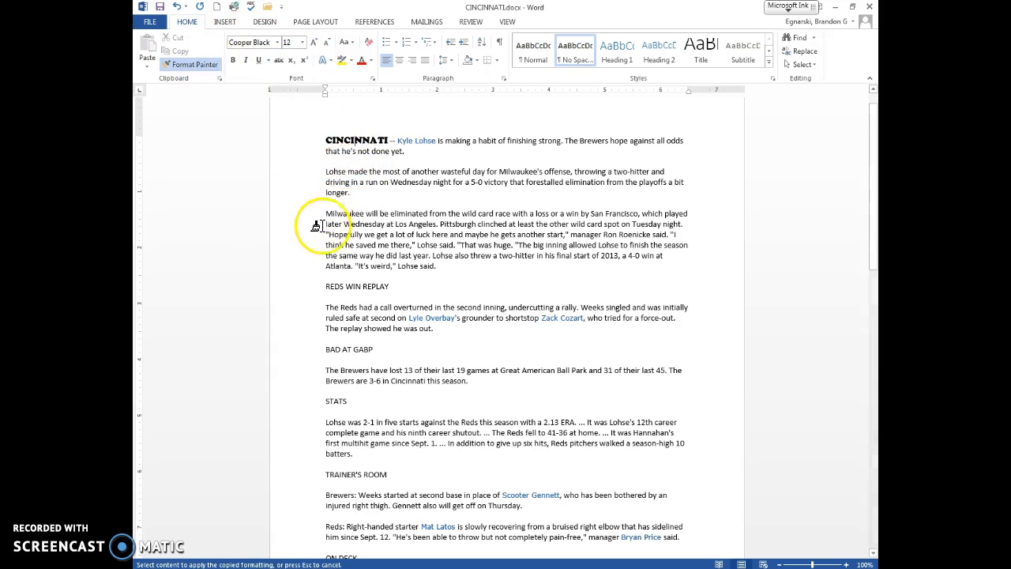
pyautogui.moveTo(319, 286); pyautogui.dragTo(419, 286)
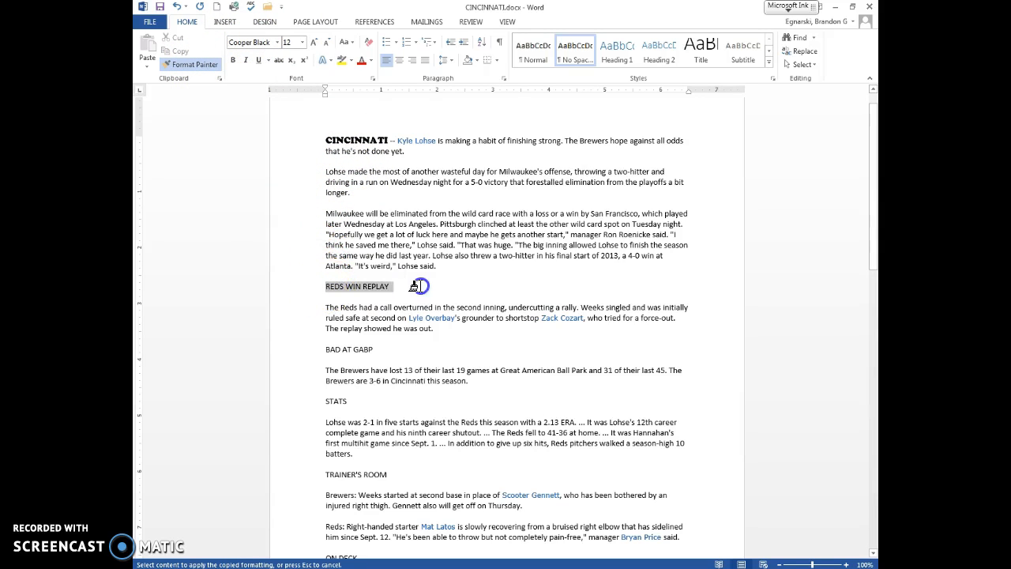
pyautogui.click(185, 67)
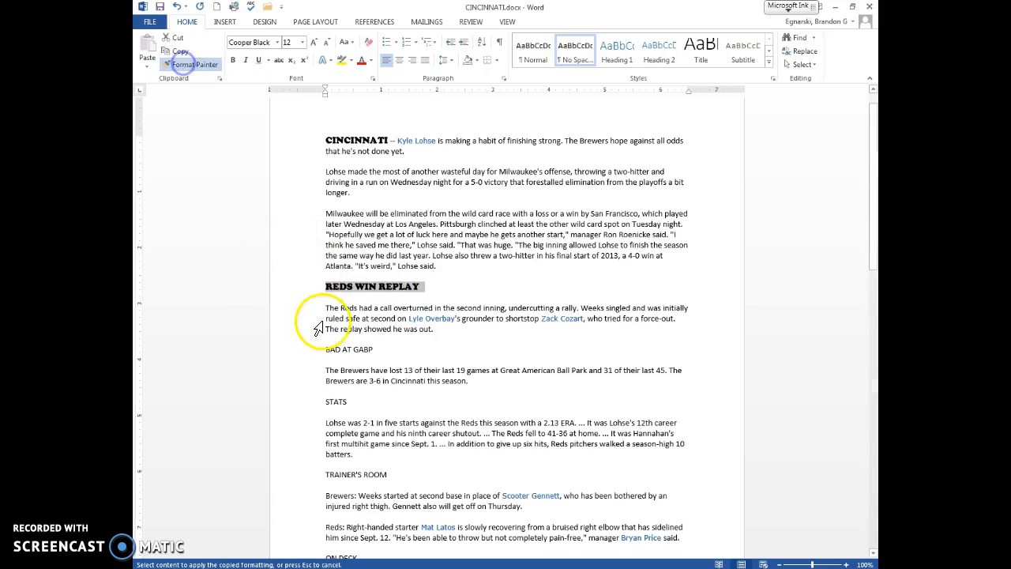
pyautogui.moveTo(322, 348); pyautogui.dragTo(401, 348)
pyautogui.click(180, 64)
pyautogui.moveTo(318, 401); pyautogui.dragTo(358, 401)
pyautogui.click(183, 65)
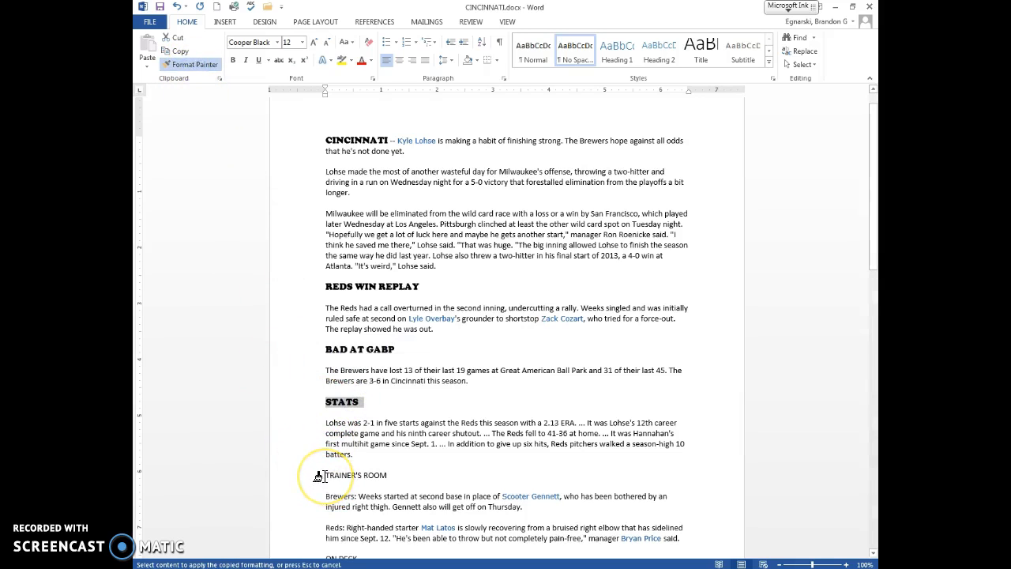
pyautogui.moveTo(319, 475); pyautogui.dragTo(399, 476)
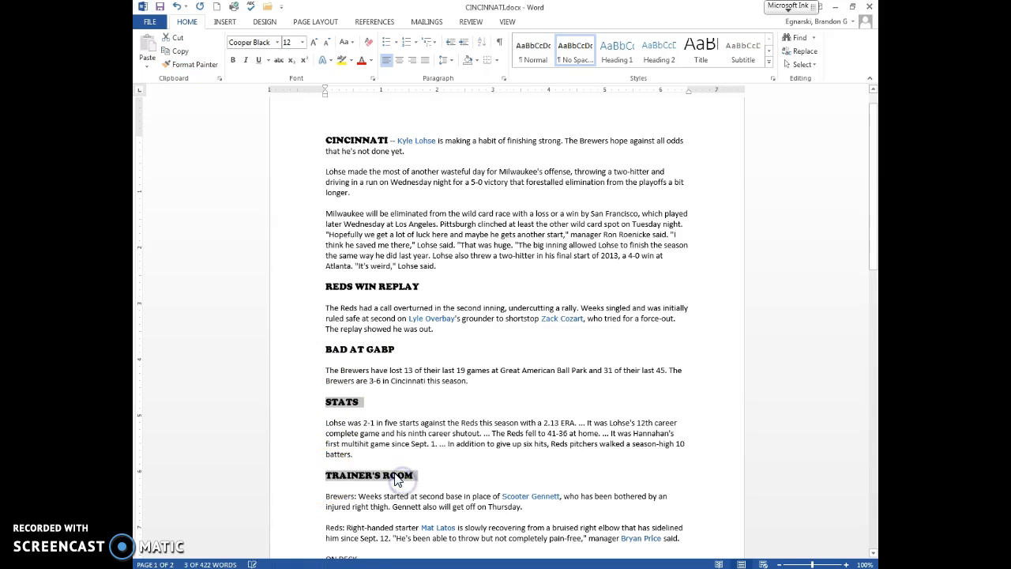
# - Try to extend the TRAINER'S ROOM heading formatting to the ON DECK heading, and undo that formatting
pyautogui.scroll(-2, 387, 470)
pyautogui.click(181, 64)
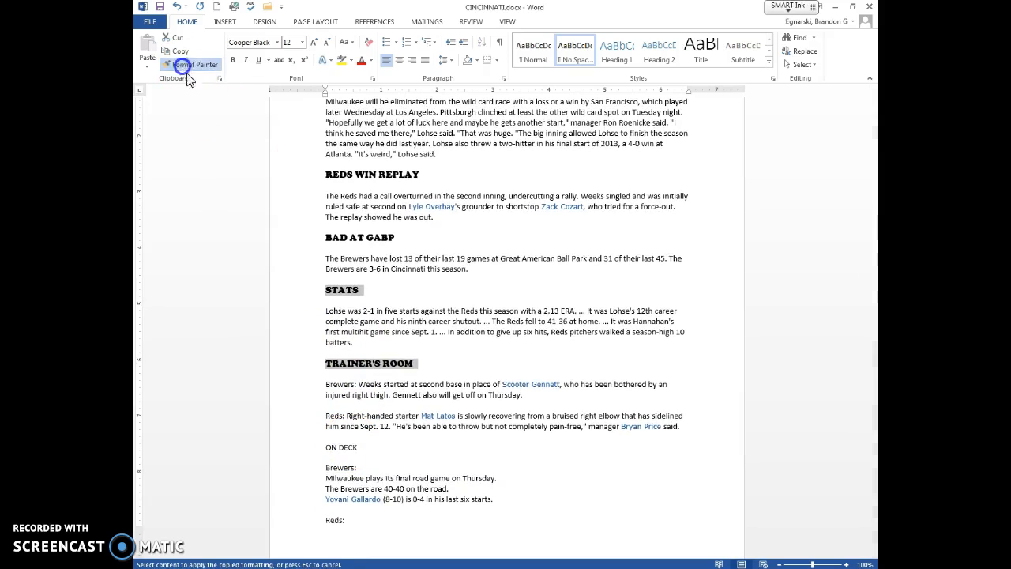
pyautogui.moveTo(325, 448); pyautogui.dragTo(360, 448)
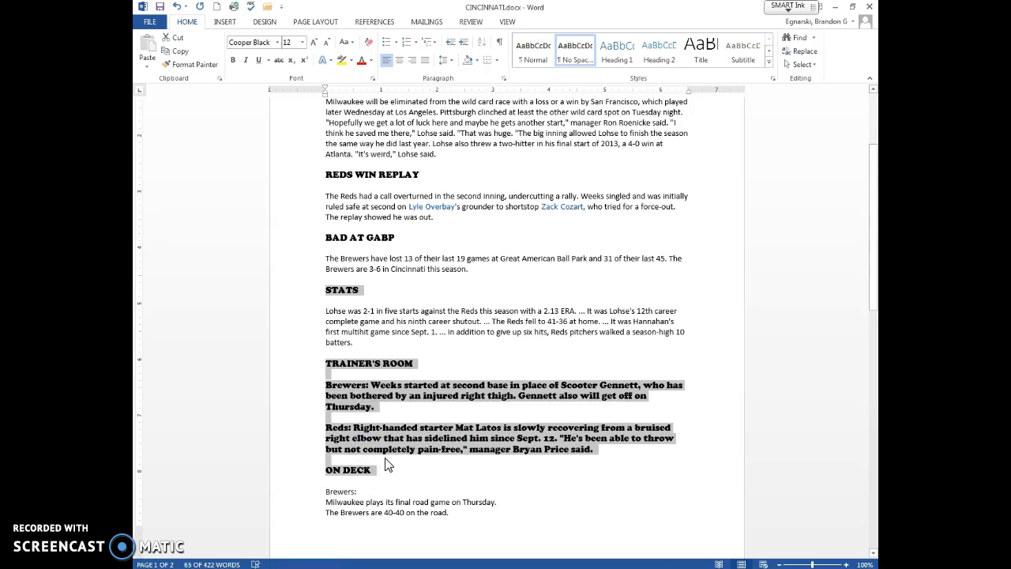
pyautogui.hotkey('ctrl', 'z')
# - Copy the Cooper Black heading formatting onto only the ON DECK heading with Format Painter
pyautogui.click(325, 447)
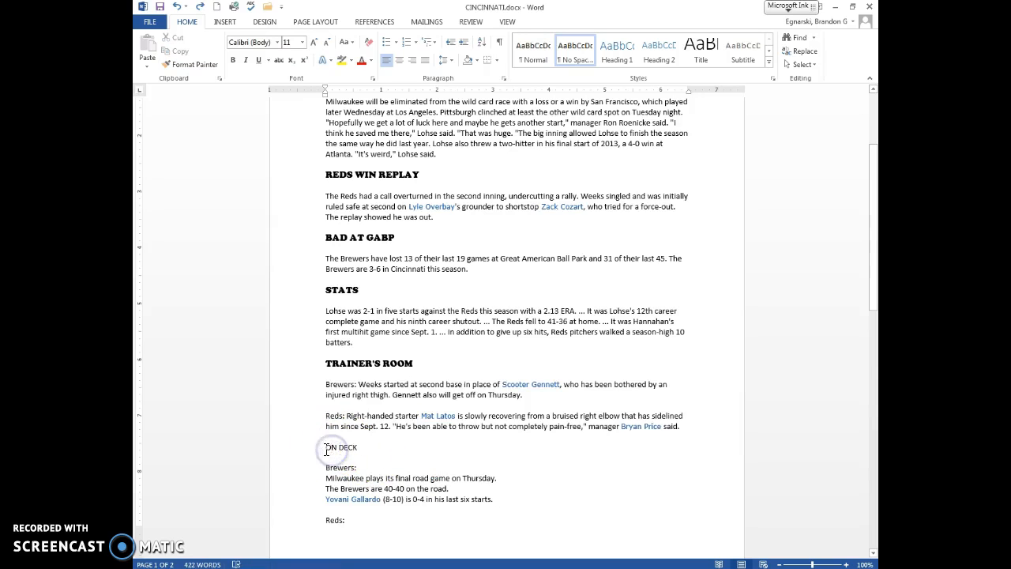
pyautogui.click(190, 64)
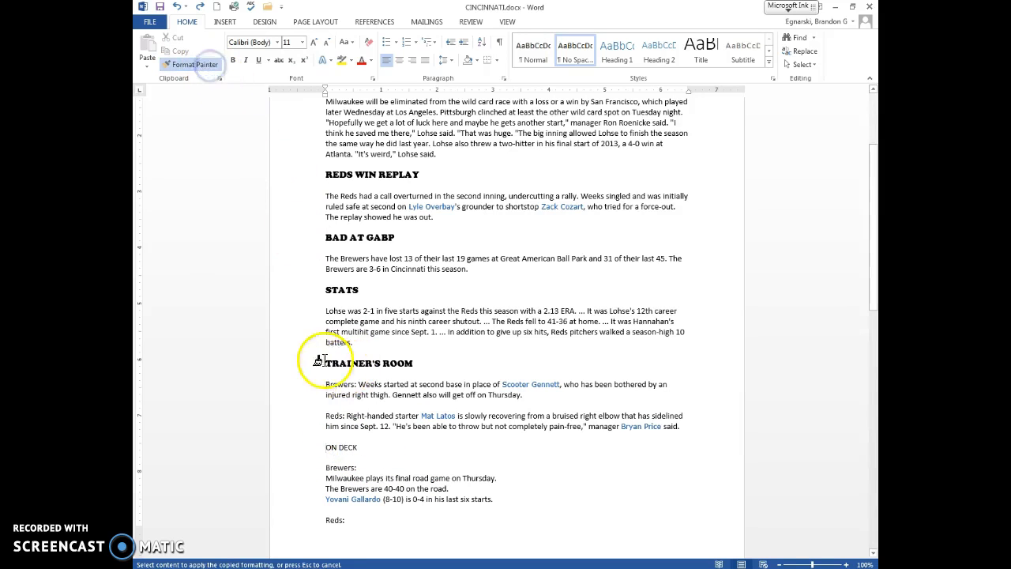
pyautogui.moveTo(316, 450); pyautogui.dragTo(388, 450)
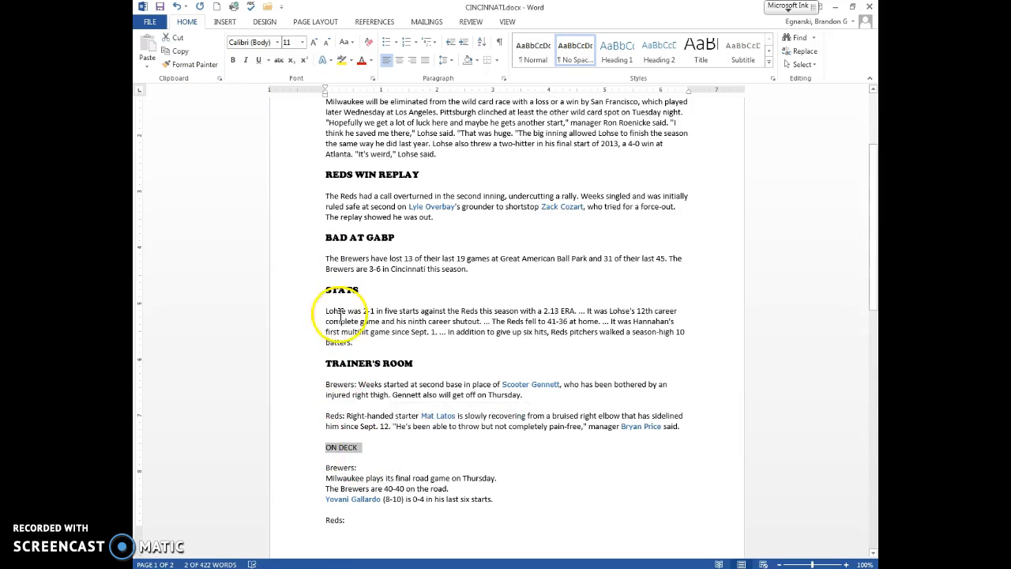
pyautogui.click(190, 64)
pyautogui.moveTo(322, 447); pyautogui.dragTo(379, 454)
pyautogui.click(401, 467)
# - Add a Dropped-style drop cap to the first letter of CINCINNATI in the opening paragraph
pyautogui.scroll(4, 401, 466)
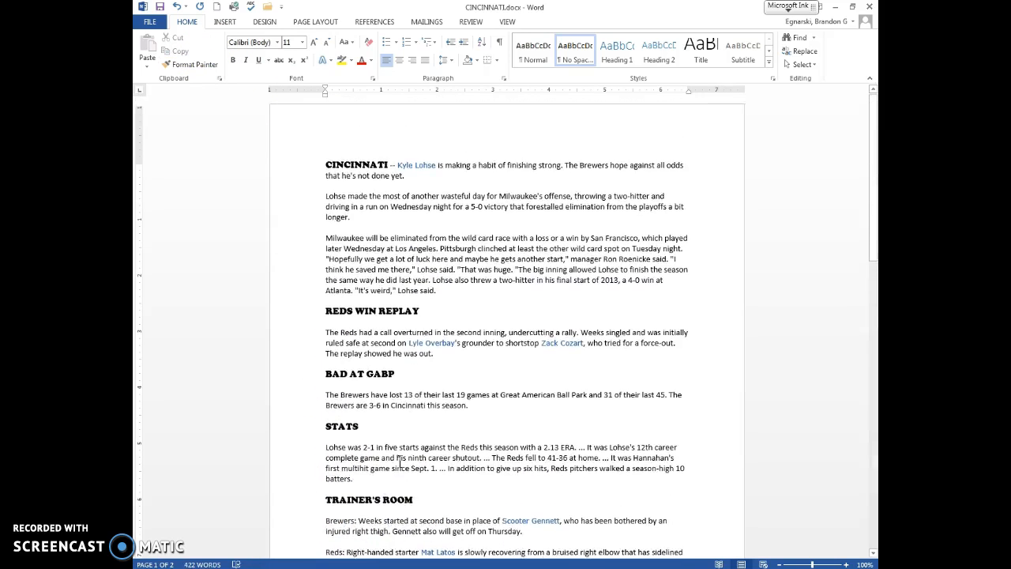
pyautogui.click(323, 169)
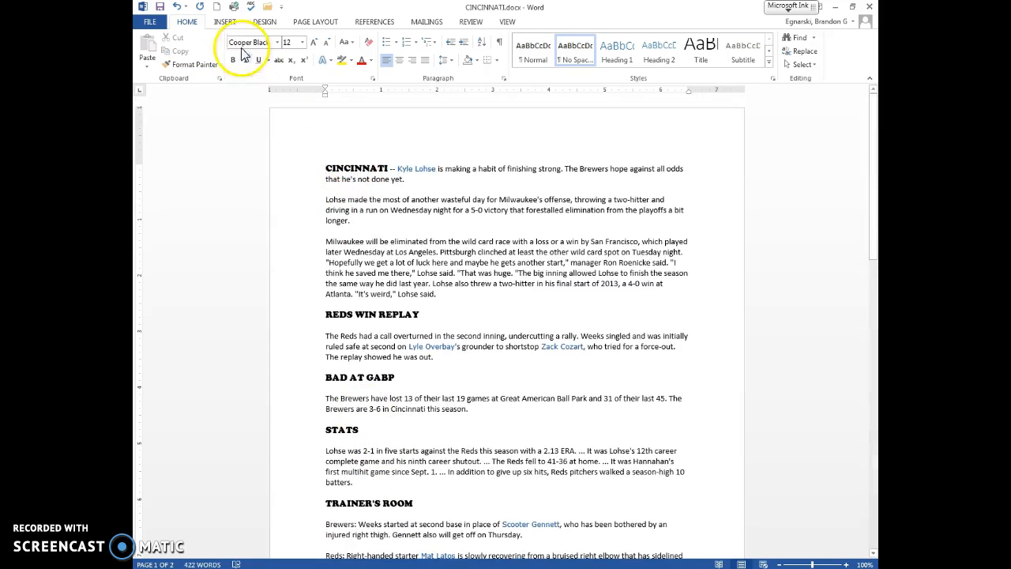
pyautogui.click(230, 23)
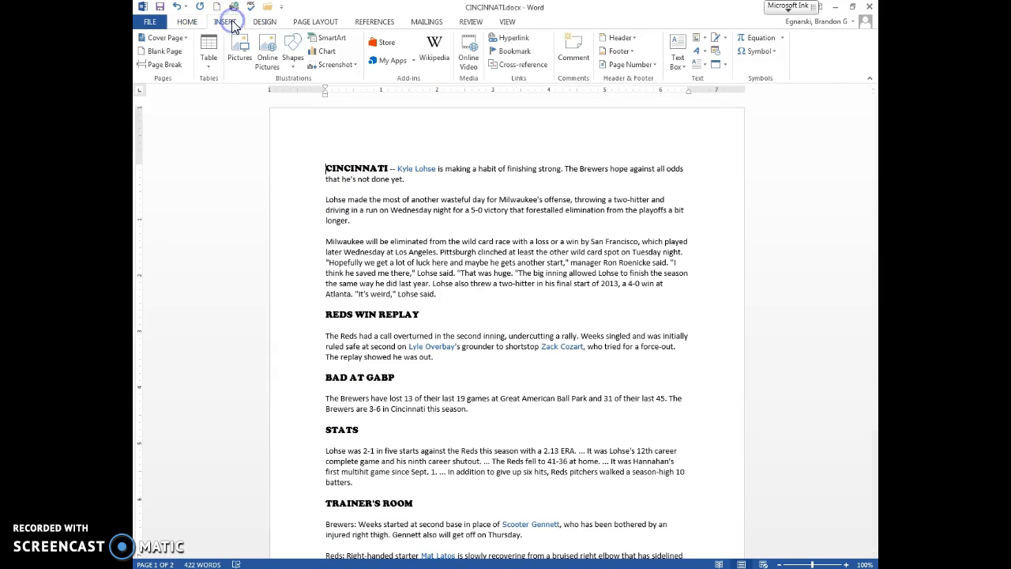
pyautogui.click(703, 66)
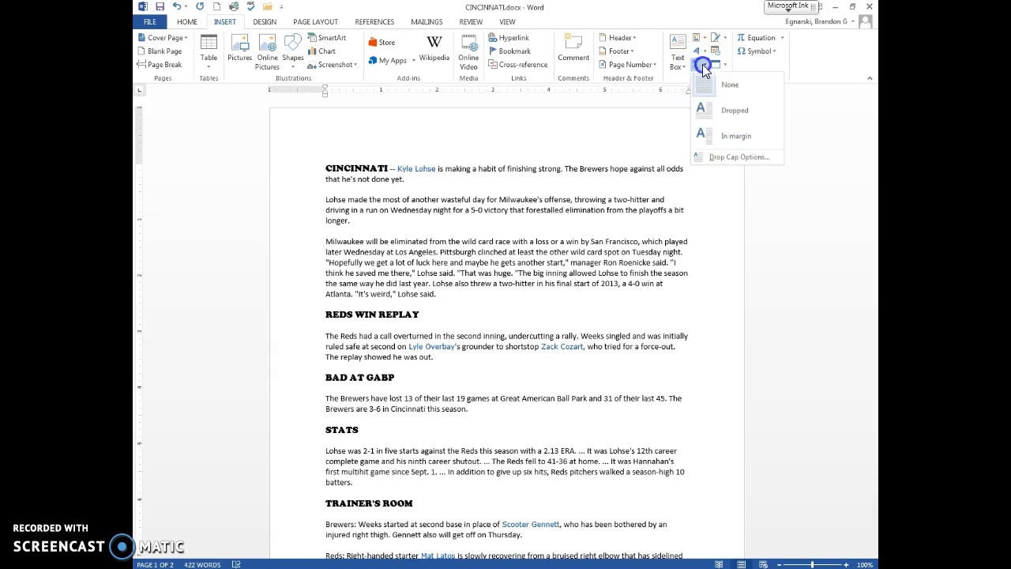
pyautogui.click(706, 108)
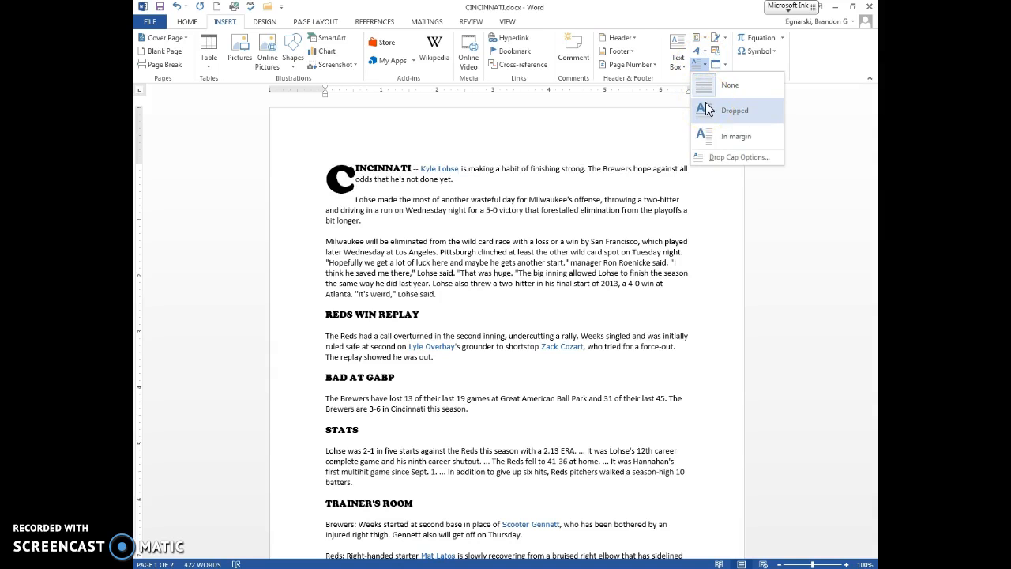
pyautogui.click(707, 109)
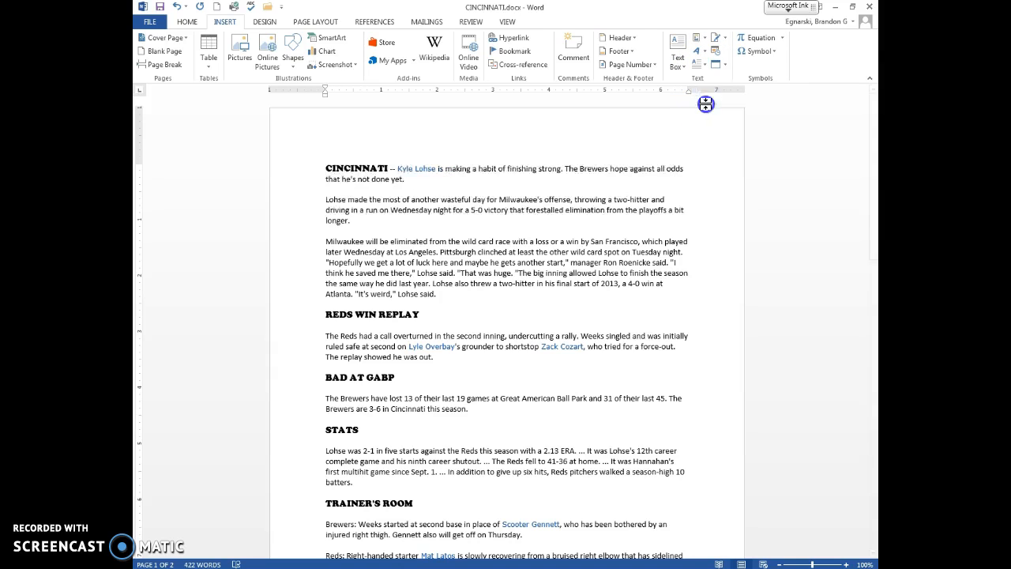
# - Try an extra blank line between the drop cap paragraph and the second paragraph, and remove it again
pyautogui.click(413, 194)
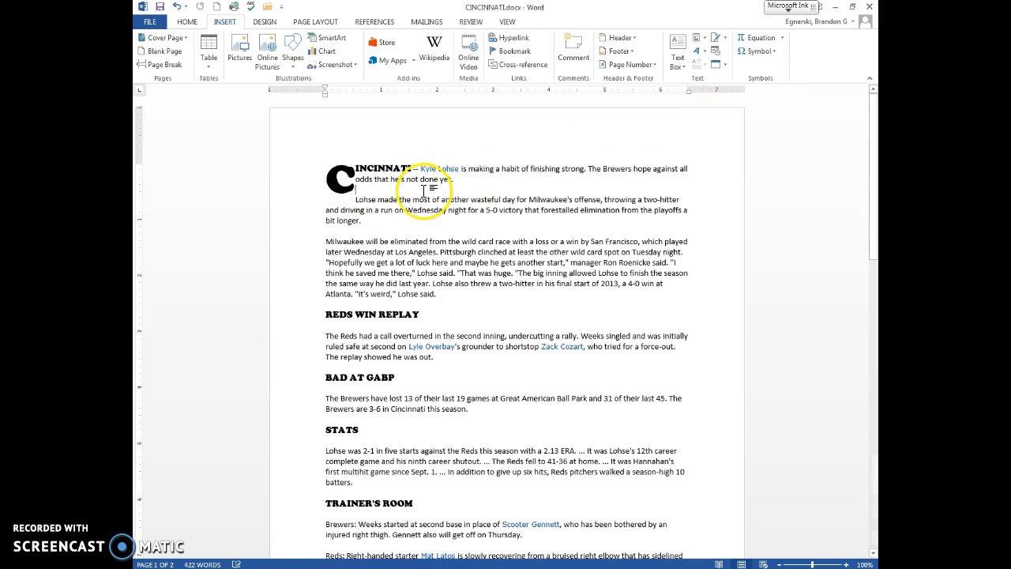
pyautogui.press('Return')
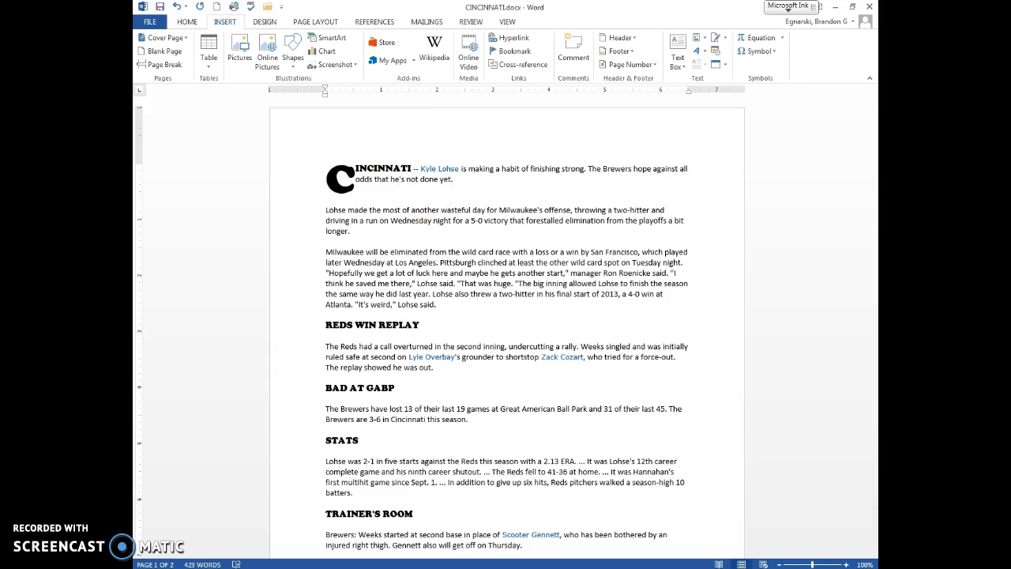
pyautogui.click(335, 177)
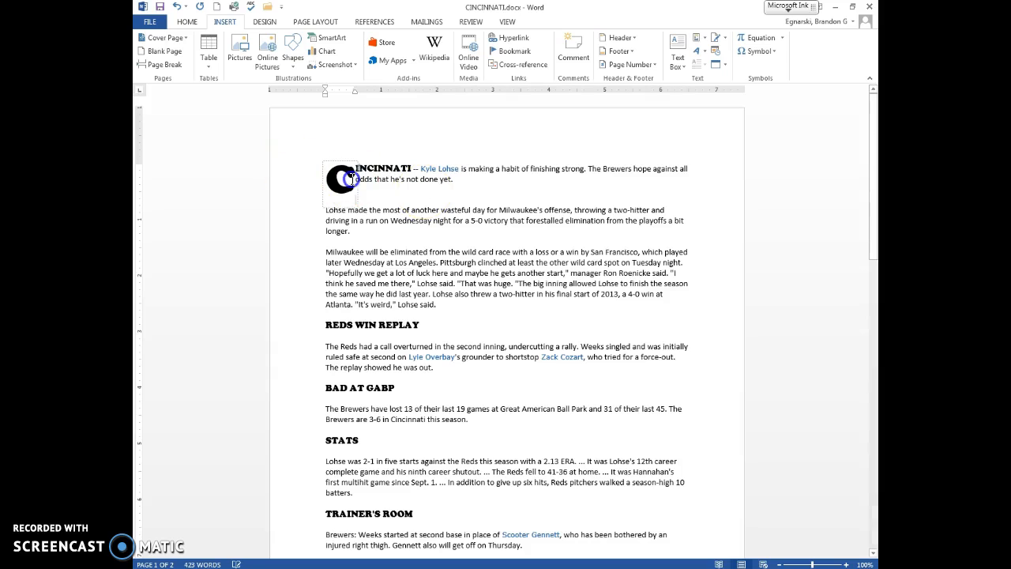
pyautogui.click(372, 186)
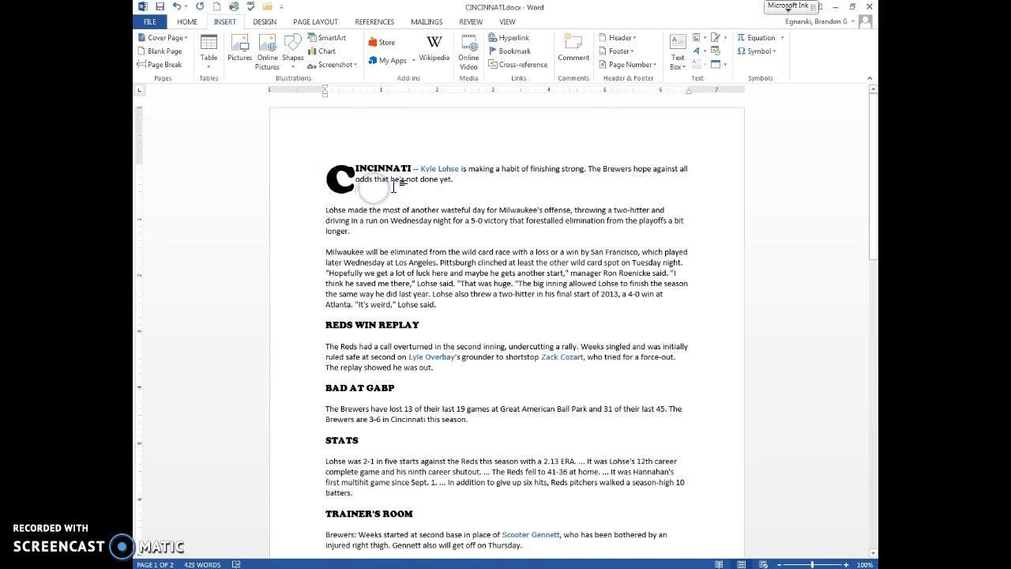
pyautogui.press('BackSpace')
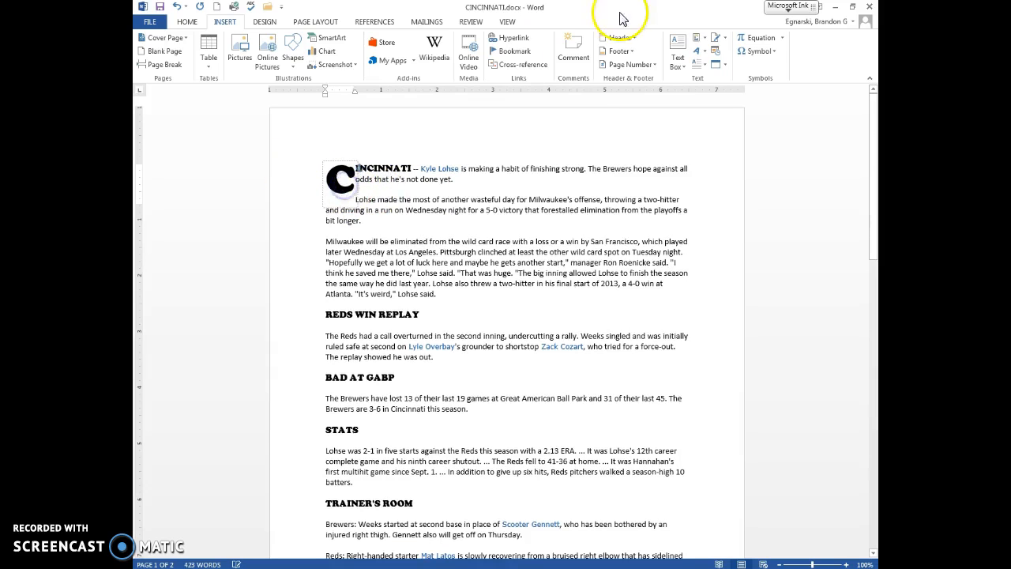
# - Reduce the opening paragraph's Dropped-style Cooper Black drop cap to a height of two lines
pyautogui.click(700, 64)
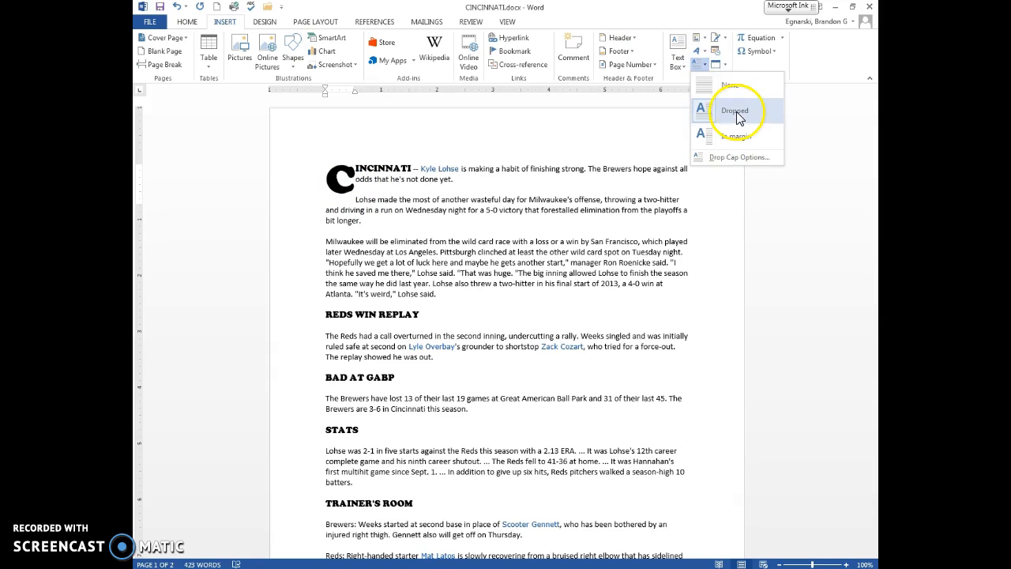
pyautogui.click(735, 158)
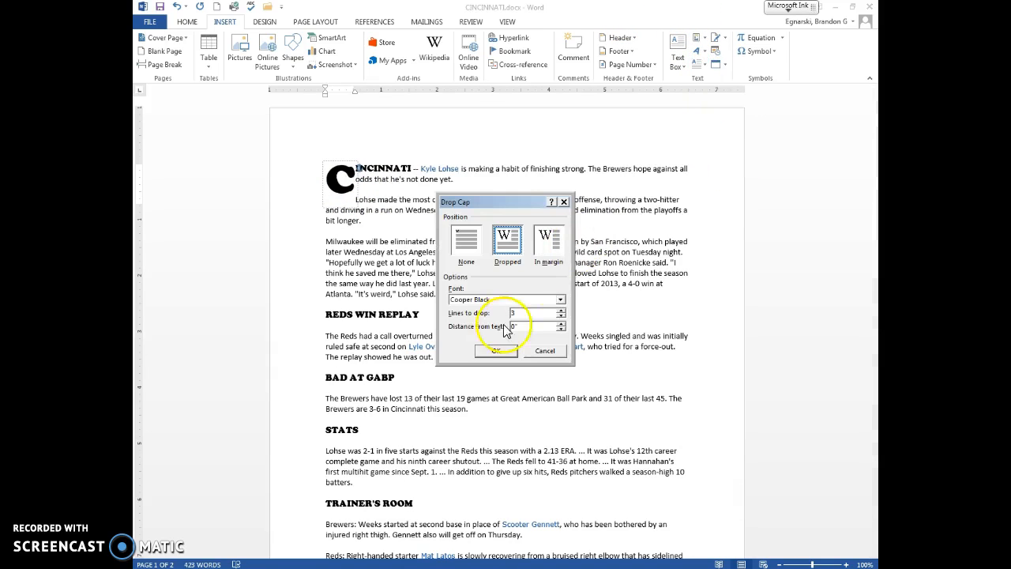
pyautogui.click(561, 309)
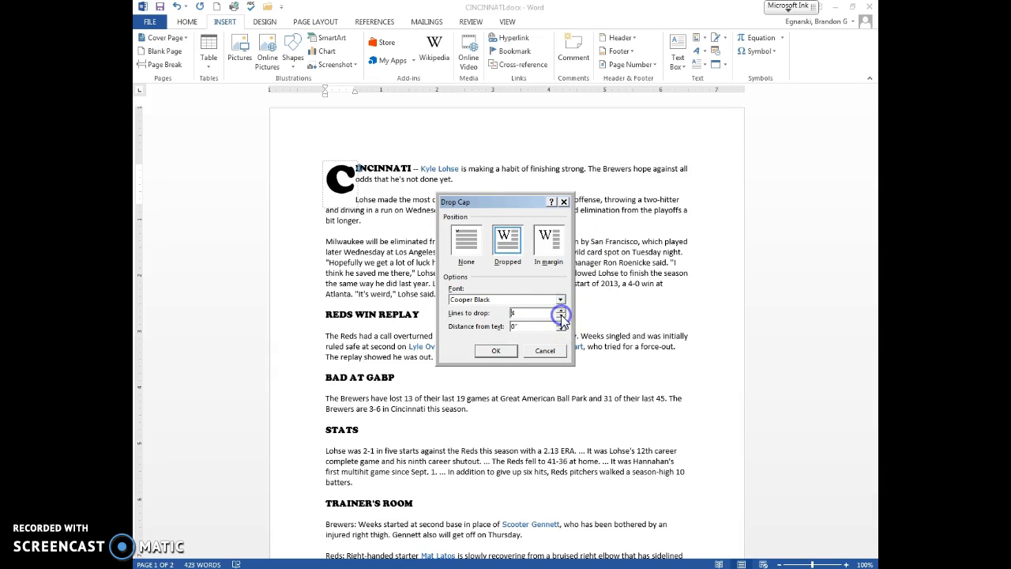
pyautogui.click(500, 353)
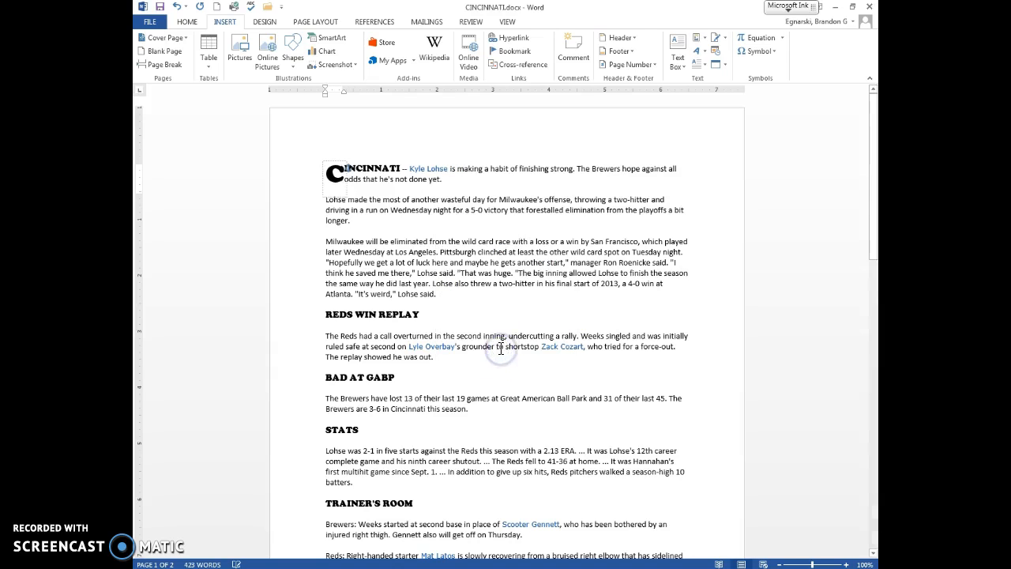
pyautogui.click(438, 180)
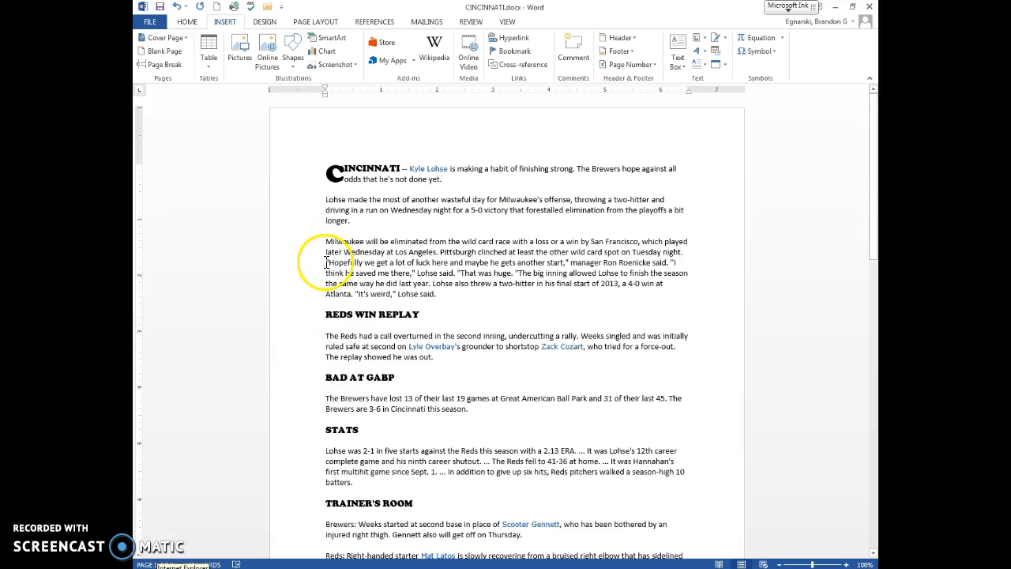
# - Give the quote paragraph beginning "Hopefully we get a lot of luck" a light gold shading fill
pyautogui.moveTo(324, 262); pyautogui.dragTo(453, 291)
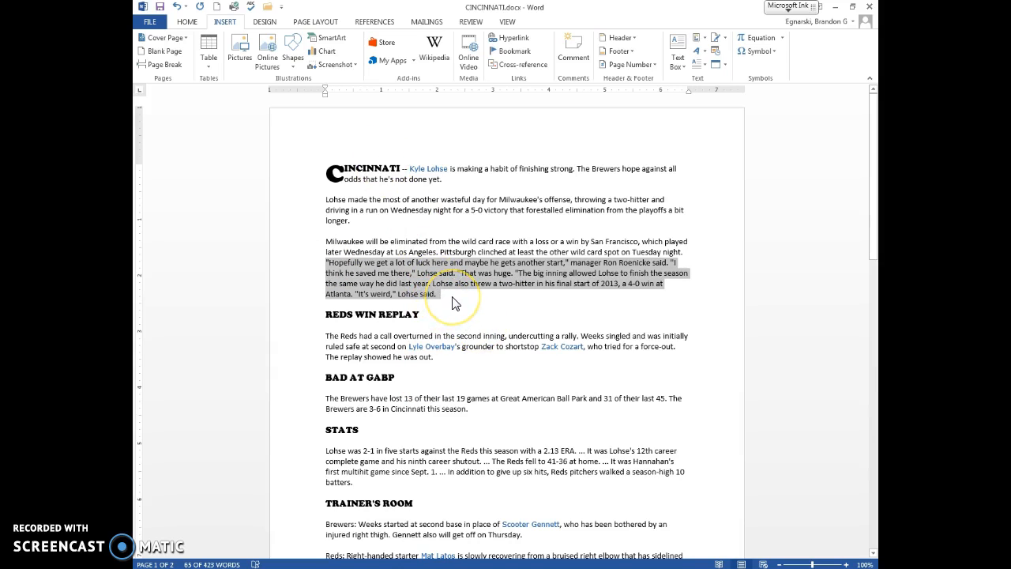
pyautogui.click(263, 22)
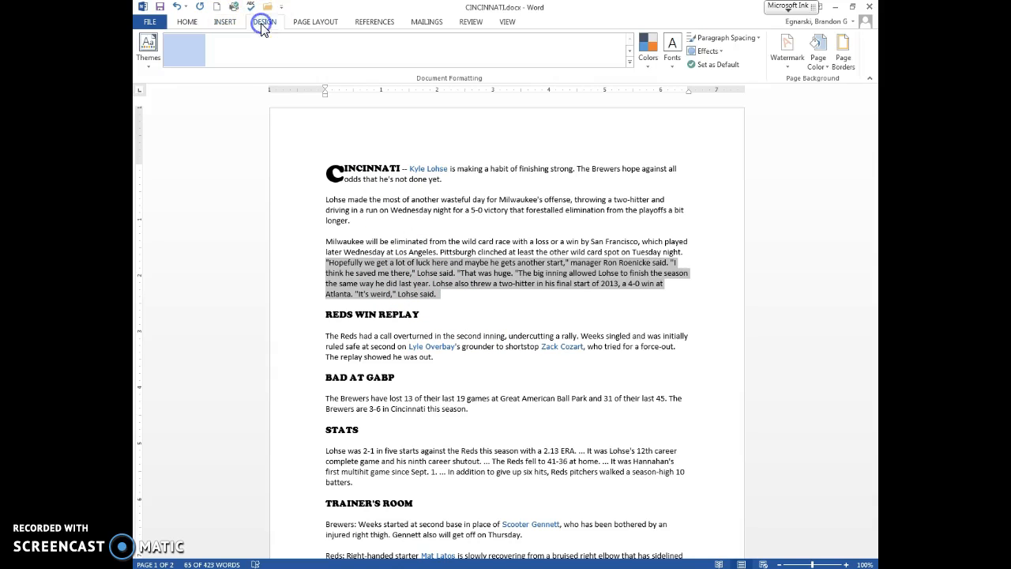
pyautogui.click(849, 66)
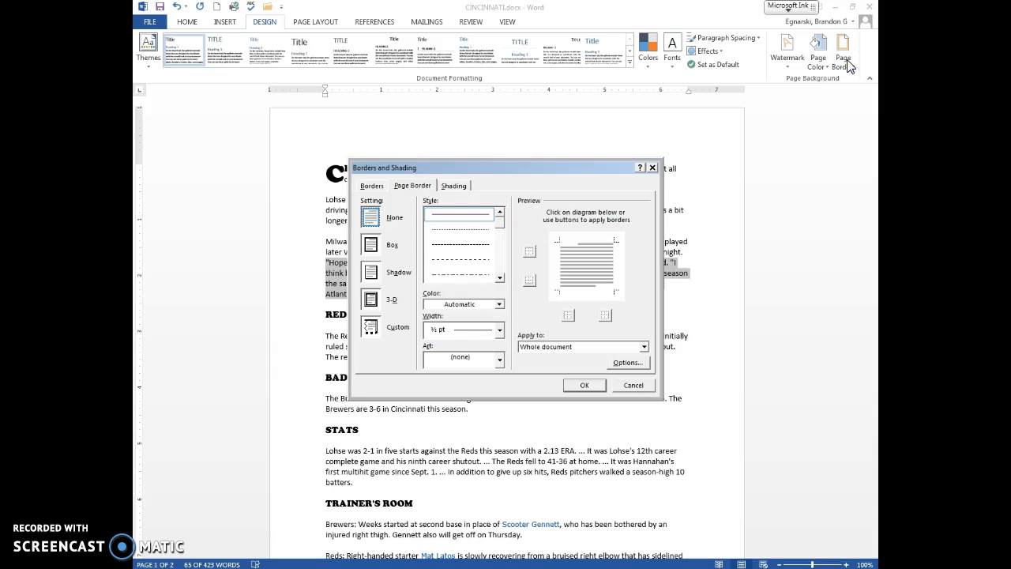
pyautogui.click(450, 186)
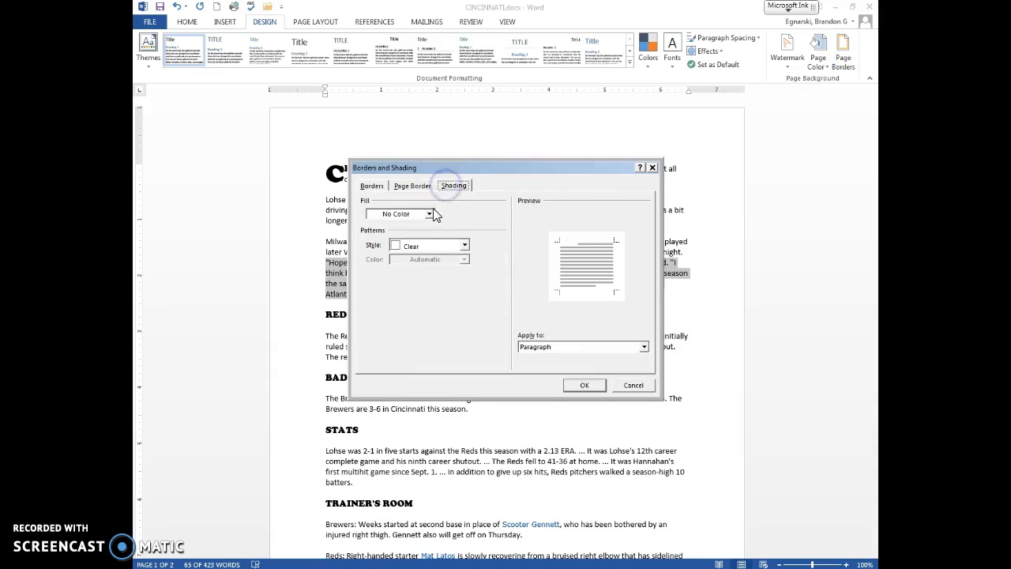
pyautogui.click(419, 246)
pyautogui.click(417, 259)
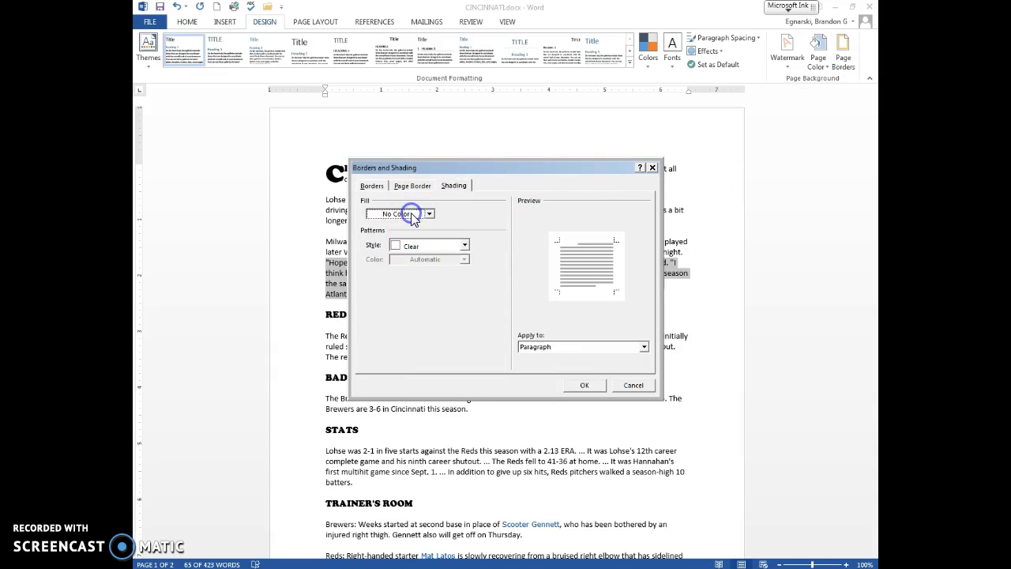
pyautogui.click(413, 214)
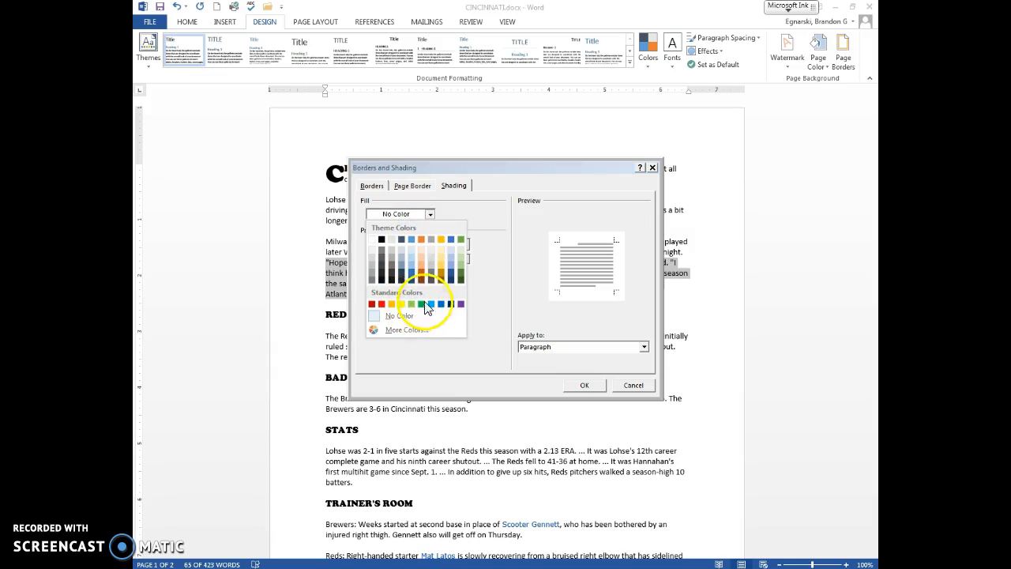
pyautogui.click(439, 257)
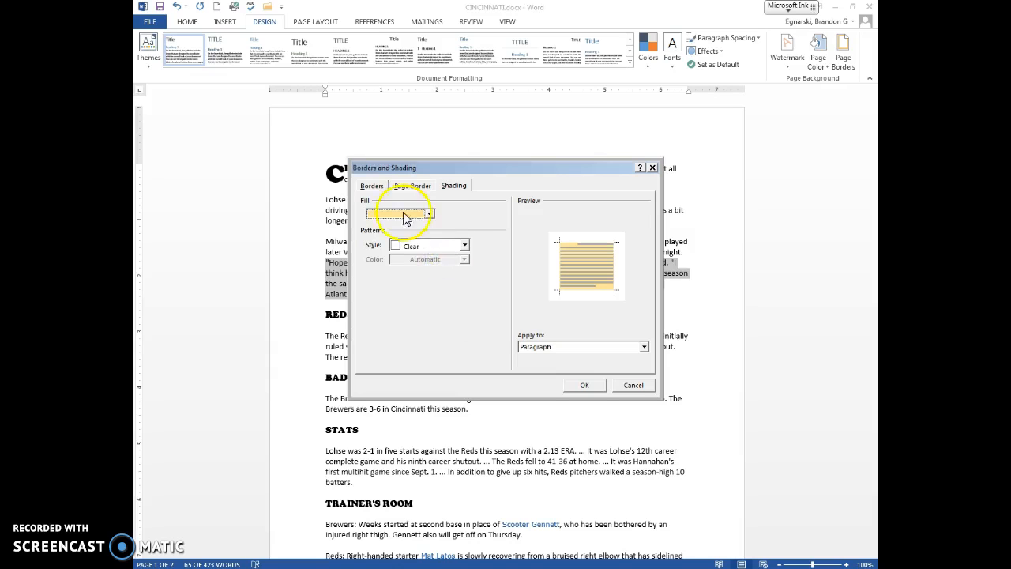
# - Add a Shadow border around the quote paragraph and apply the border and shading settings
pyautogui.click(371, 187)
pyautogui.click(371, 272)
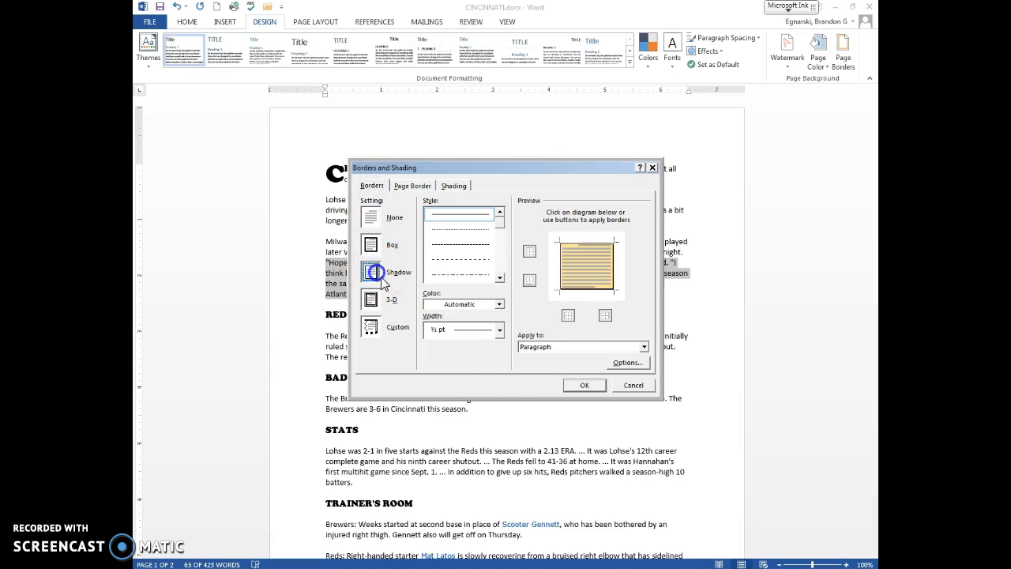
pyautogui.click(581, 385)
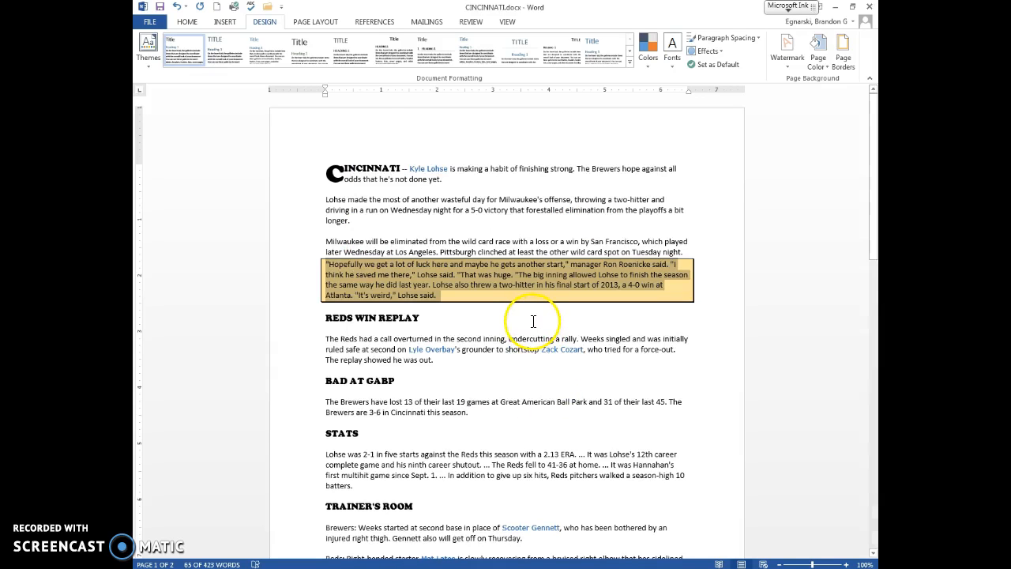
# - Indent the shaded quote paragraph 1 inch from both the left and right margins and justify its text
pyautogui.moveTo(325, 94); pyautogui.dragTo(381, 97)
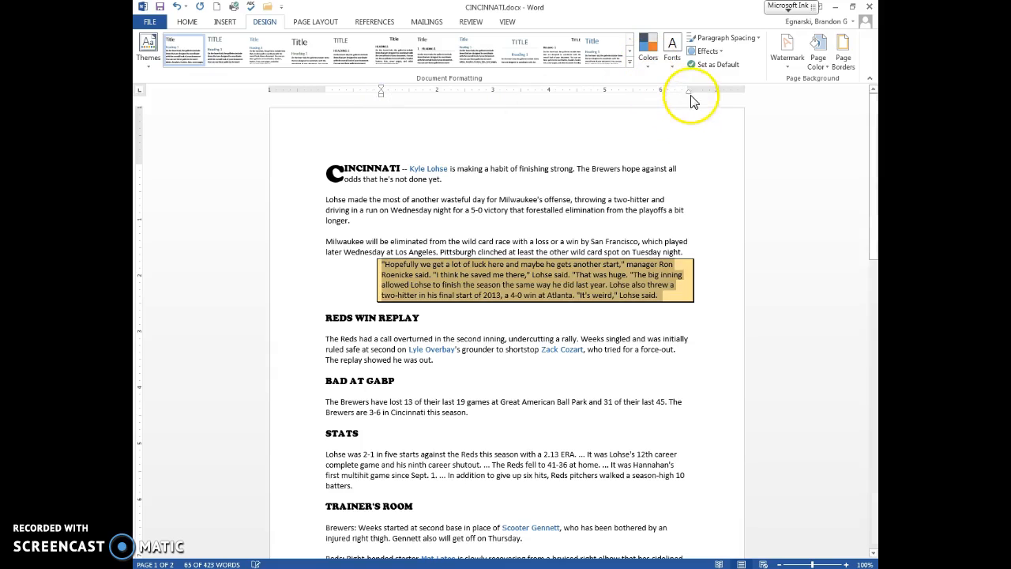
pyautogui.moveTo(688, 93); pyautogui.dragTo(634, 93)
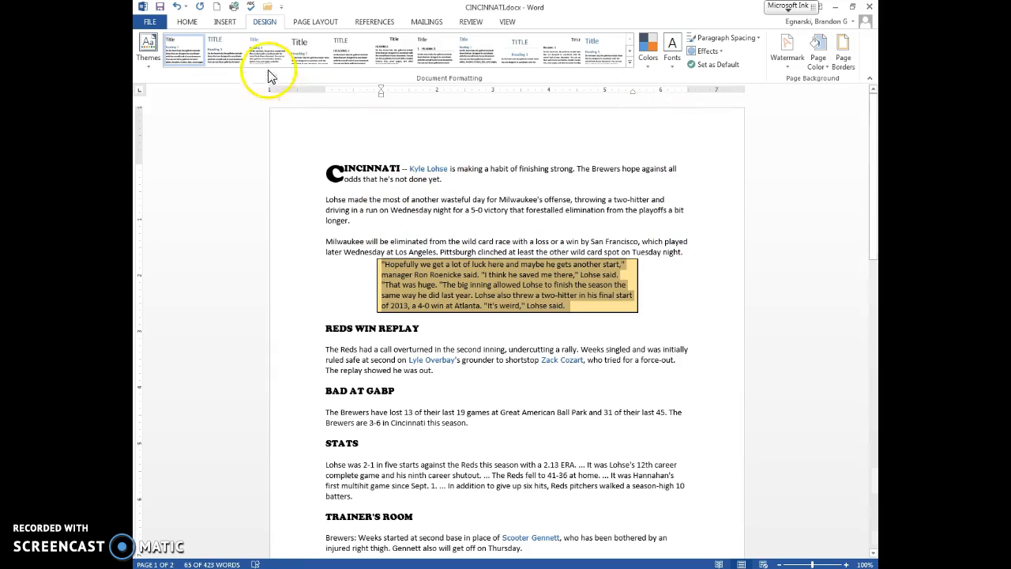
pyautogui.click(187, 22)
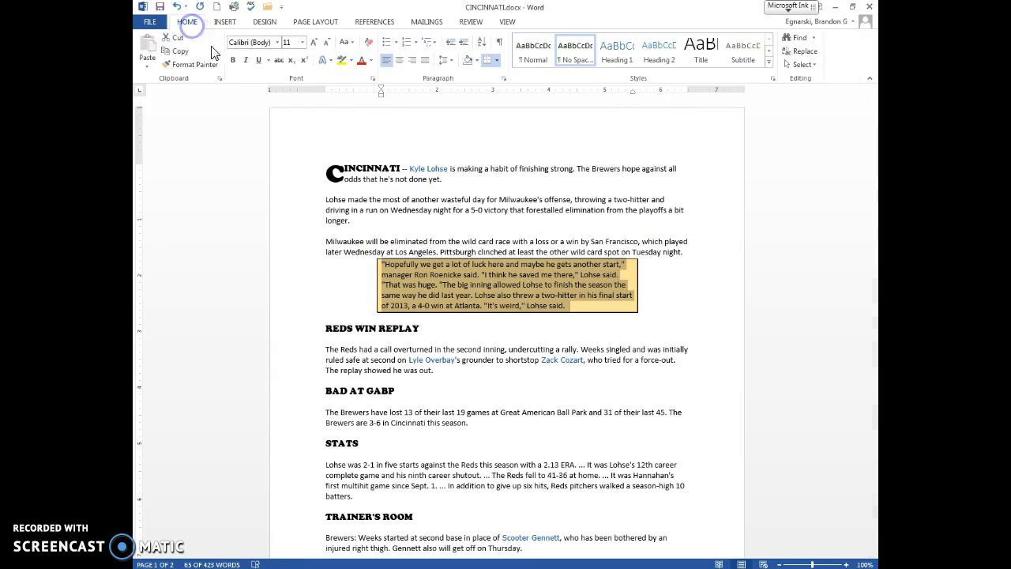
pyautogui.click(425, 62)
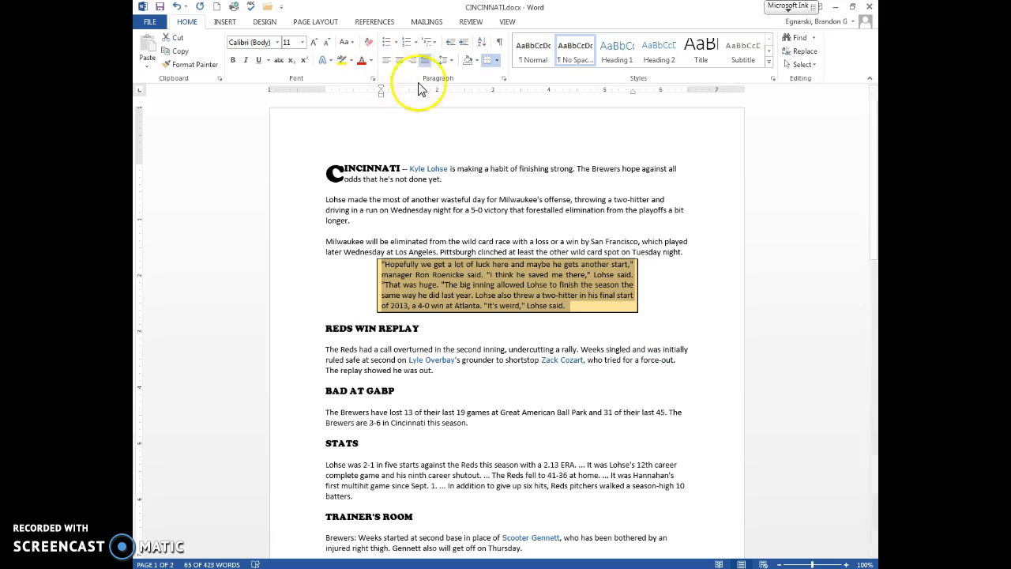
pyautogui.click(656, 315)
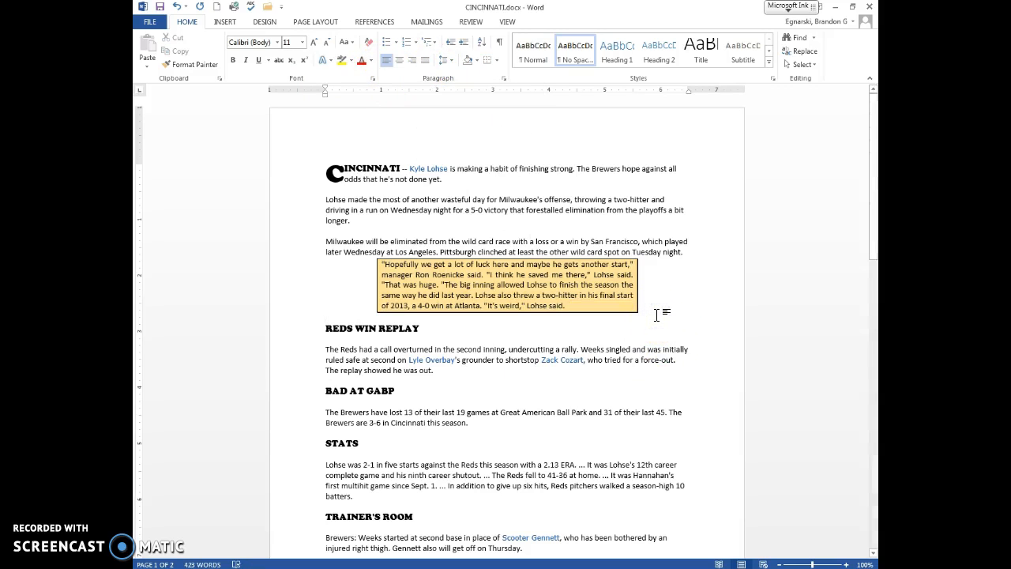
# - Insert a blank line between the Milwaukee paragraph and the shaded quote box
pyautogui.click(703, 253)
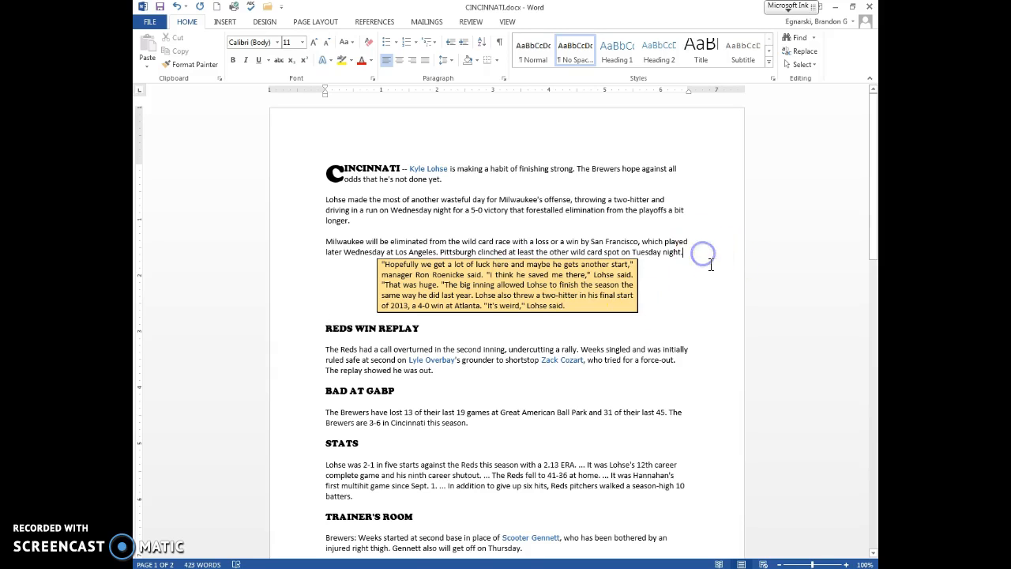
pyautogui.press('Return')
pyautogui.click(432, 320)
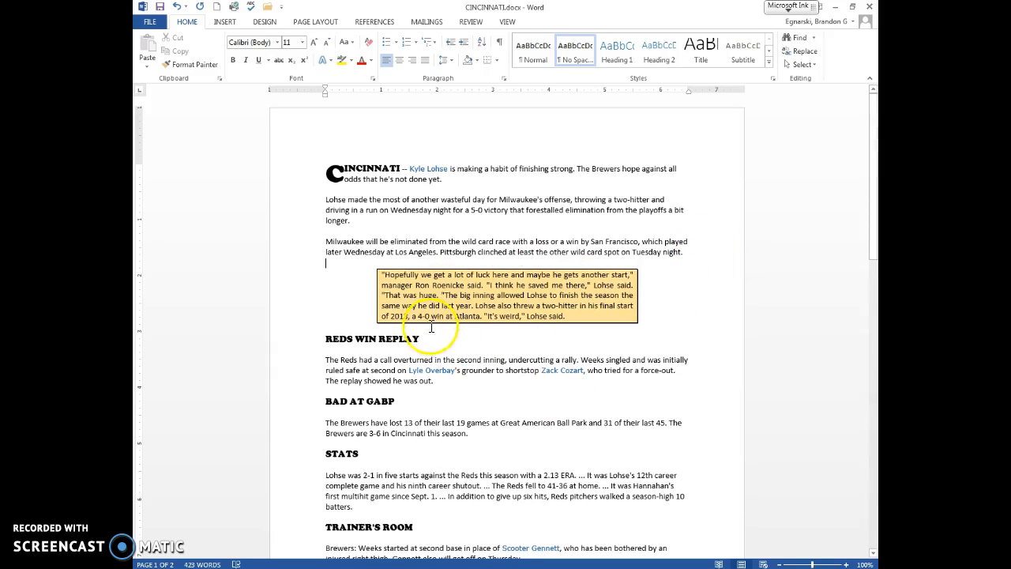
# - Try adding an extra blank line above the STATS heading and removing the one above REDS WIN REPLAY
pyautogui.click(685, 311)
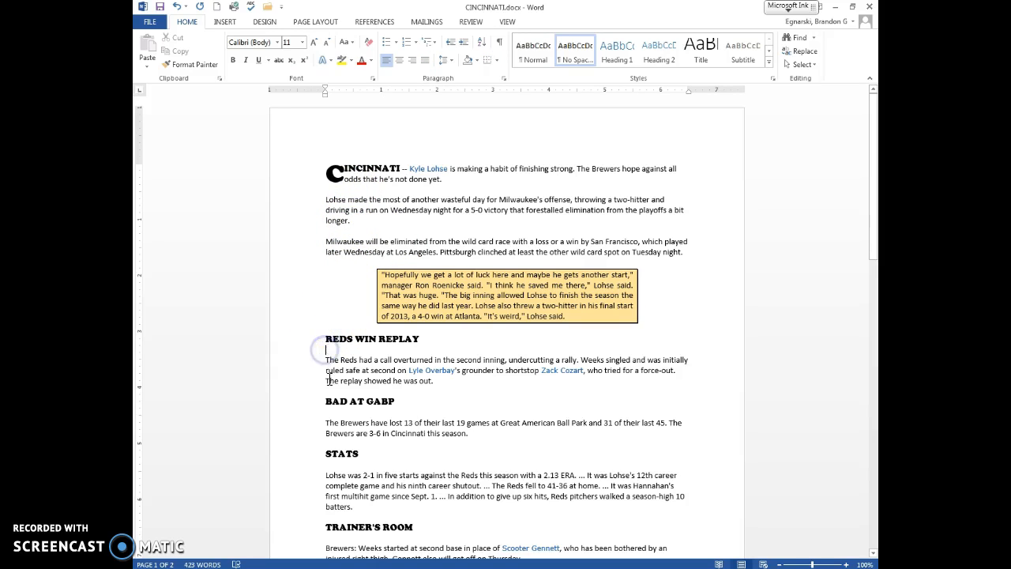
pyautogui.click(320, 410)
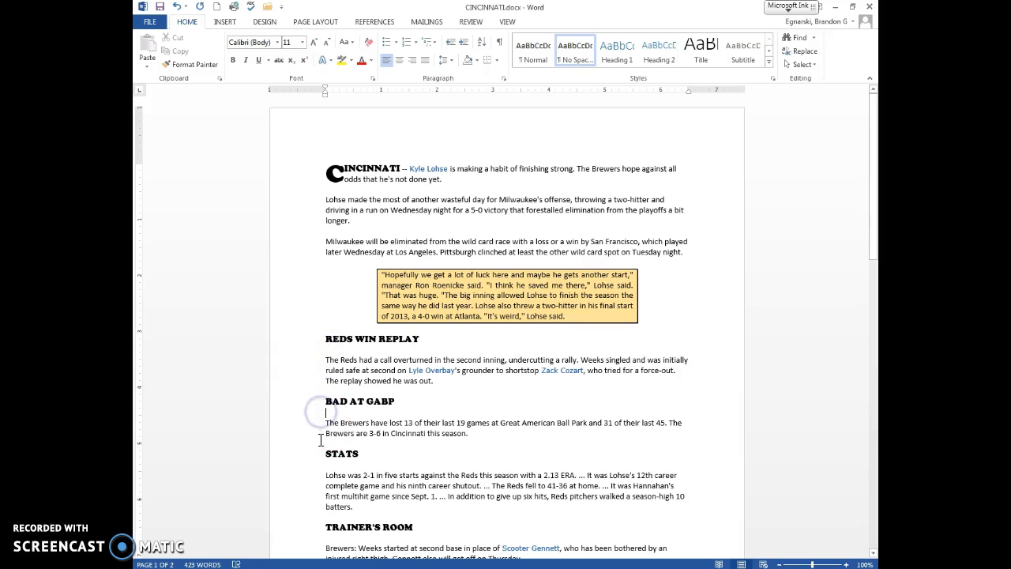
pyautogui.press('Return')
pyautogui.click(385, 325)
pyautogui.press('BackSpace')
# - Try extra blank lines between the opening drop cap paragraph and the second paragraph, and remove them again
pyautogui.click(326, 224)
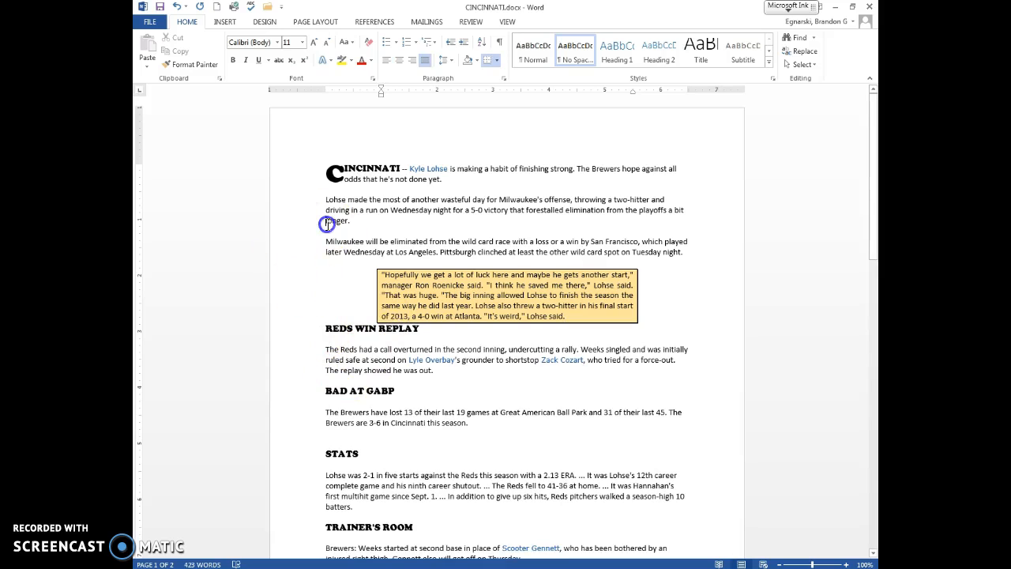
pyautogui.click(353, 231)
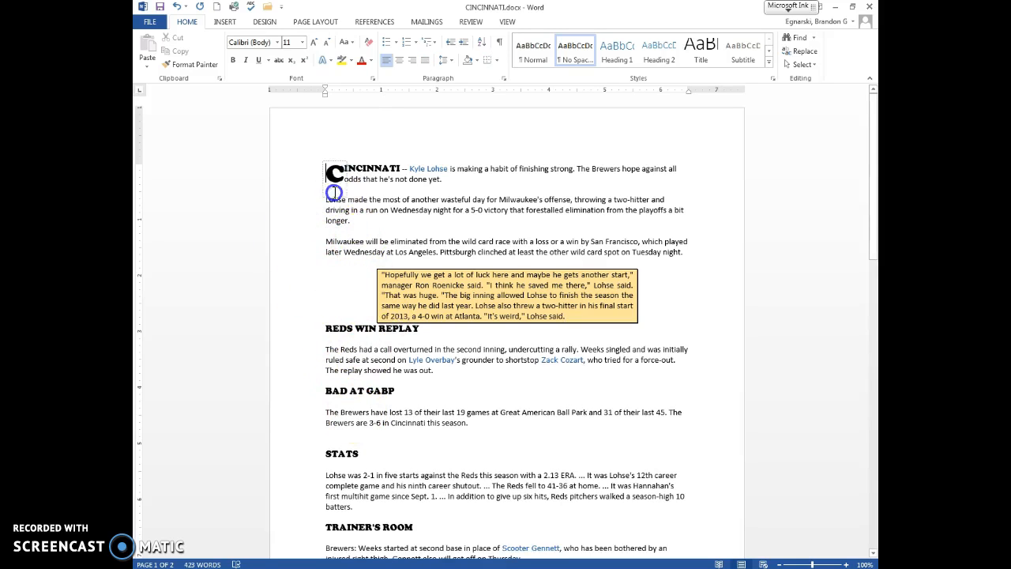
pyautogui.press('Return')
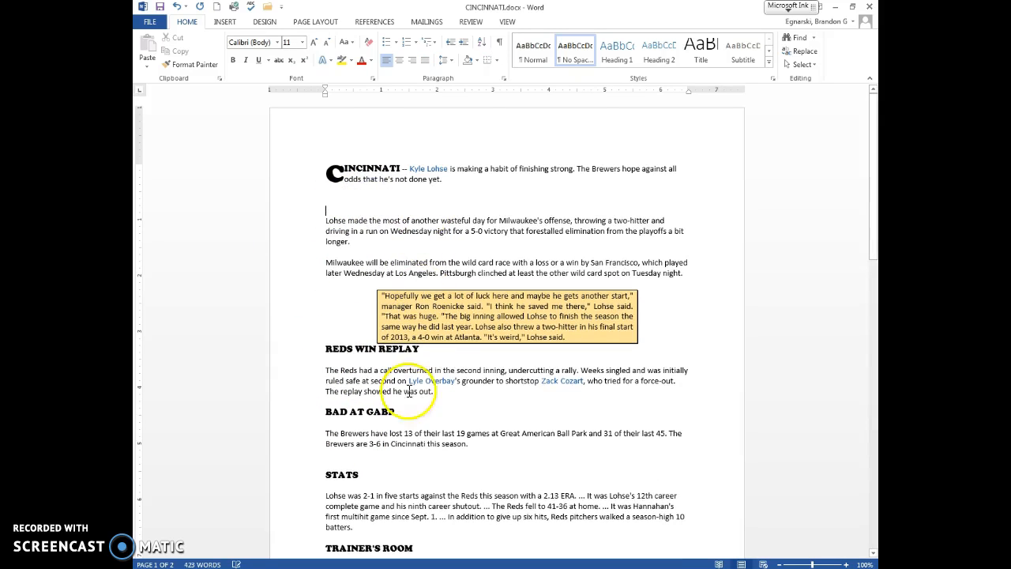
pyautogui.moveTo(484, 457); pyautogui.dragTo(349, 467)
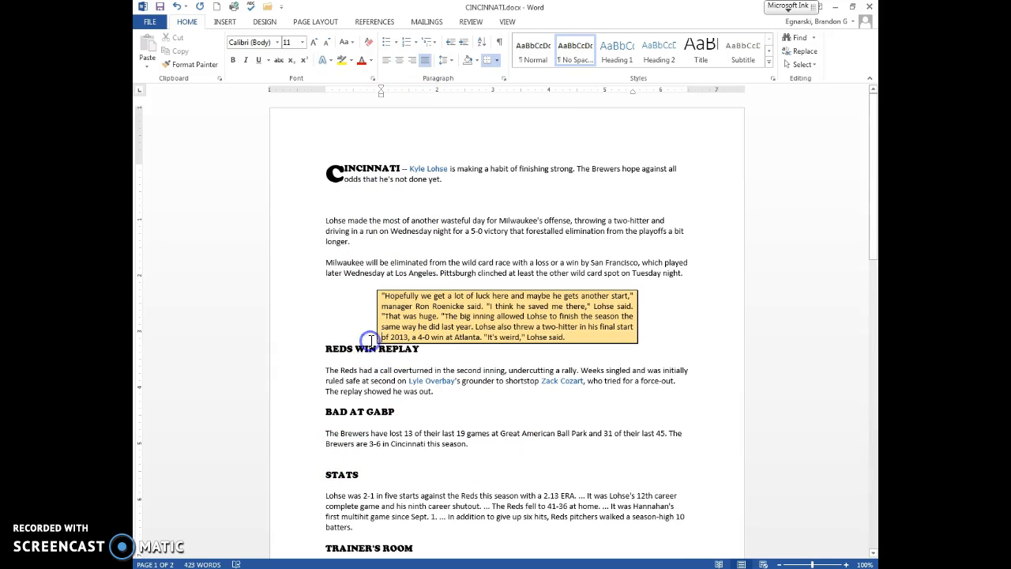
pyautogui.click(335, 200)
pyautogui.press('BackSpace')
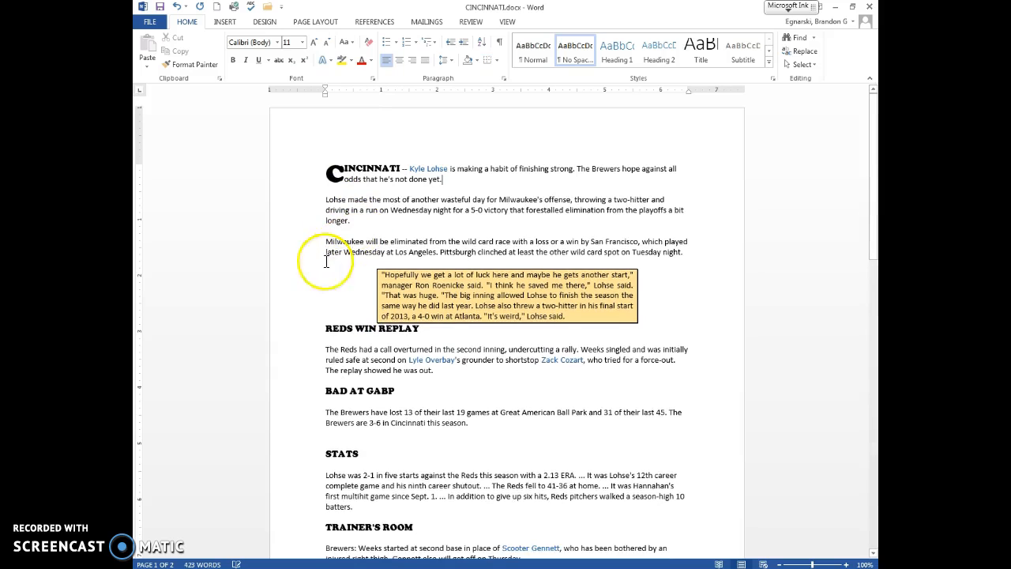
# - Restore the blank line above REDS WIN REPLAY and delete the extra blank line above the STATS heading
pyautogui.click(654, 318)
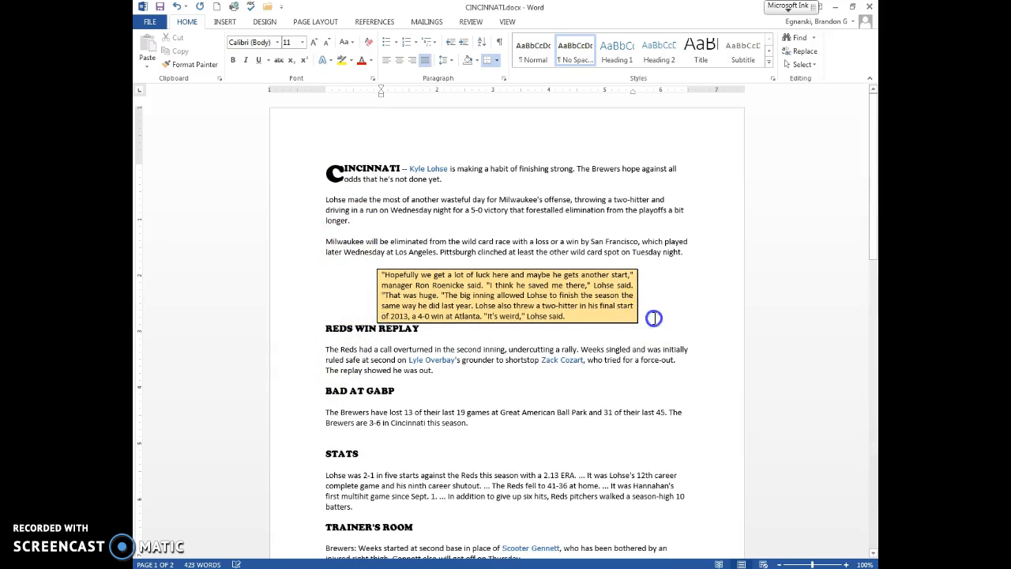
pyautogui.click(325, 327)
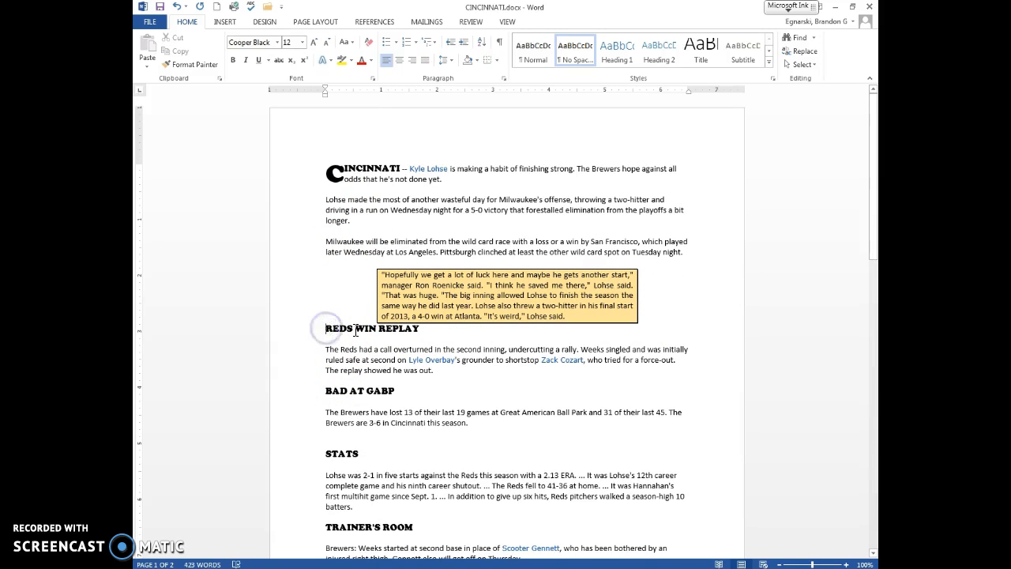
pyautogui.press('Return')
pyautogui.press('BackSpace')
pyautogui.scroll(-5, 339, 451)
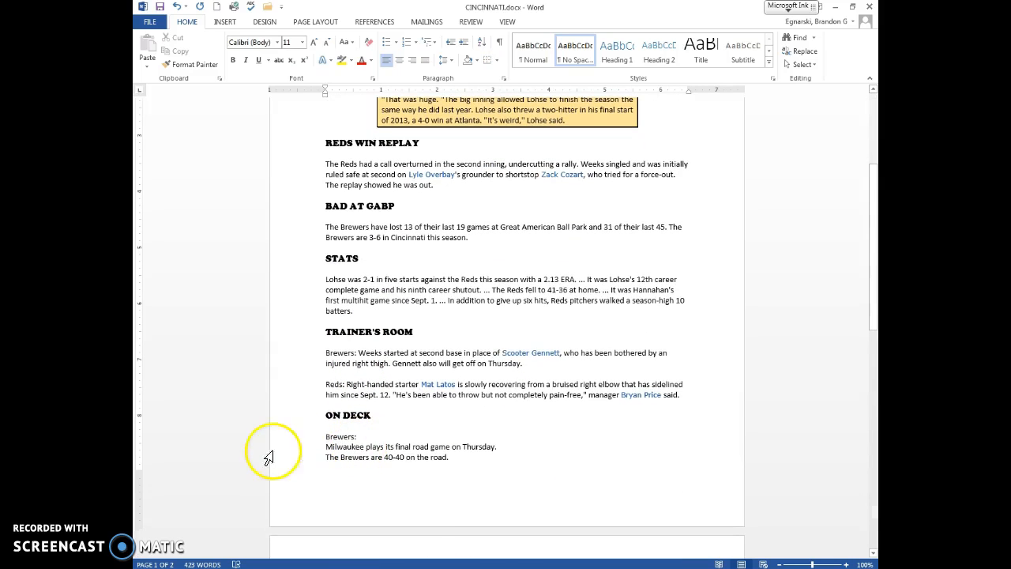
pyautogui.scroll(-5, 241, 413)
pyautogui.scroll(5, 284, 395)
pyautogui.scroll(2, 335, 374)
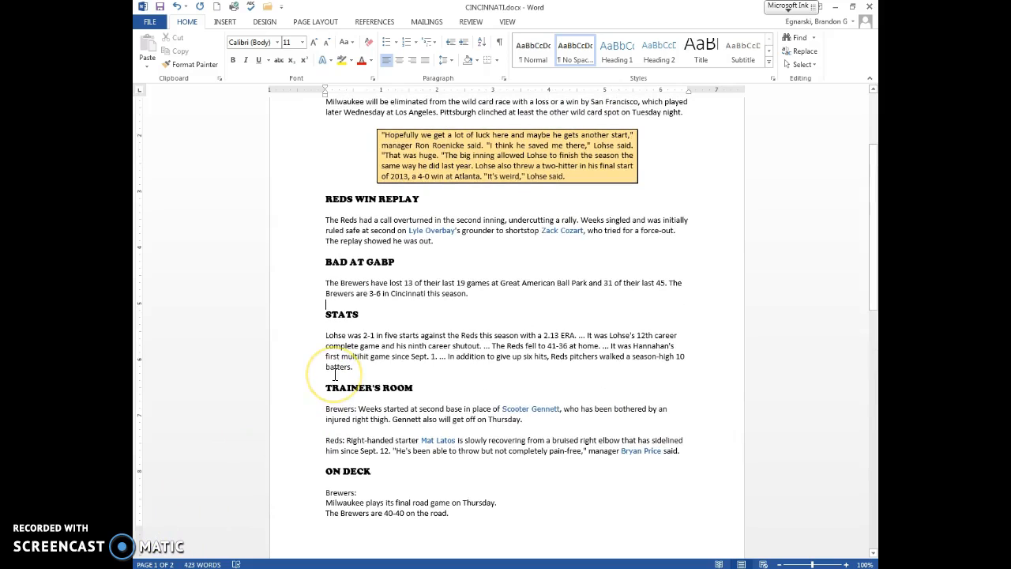
# - Try adjusting the quote paragraph's left indent on the ruler, undo it, and show the ruler display option
pyautogui.click(383, 145)
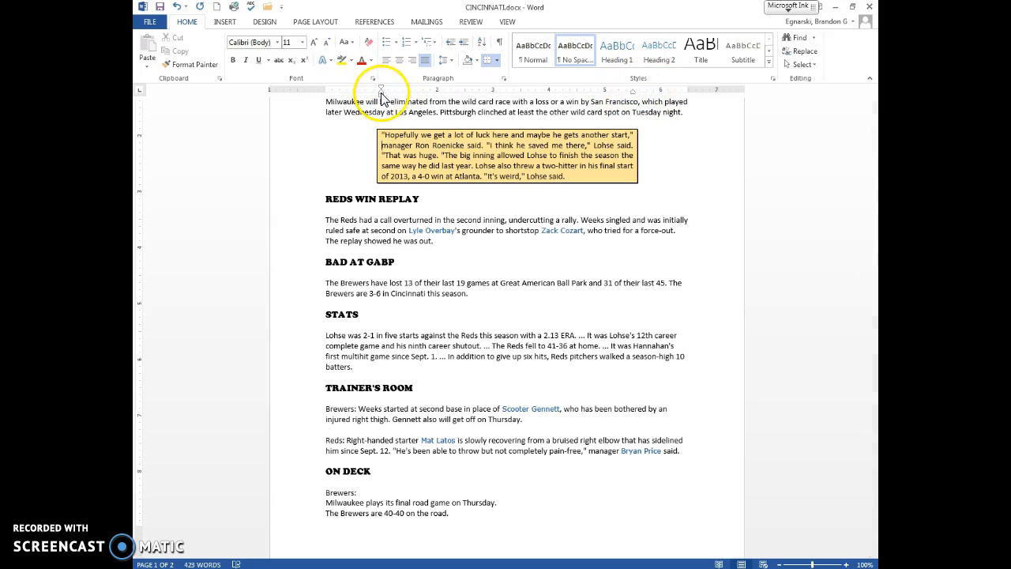
pyautogui.moveTo(380, 95)
pyautogui.mouseDown()
pyautogui.moveTo(405, 88)
pyautogui.moveTo(382, 89)
pyautogui.mouseUp()
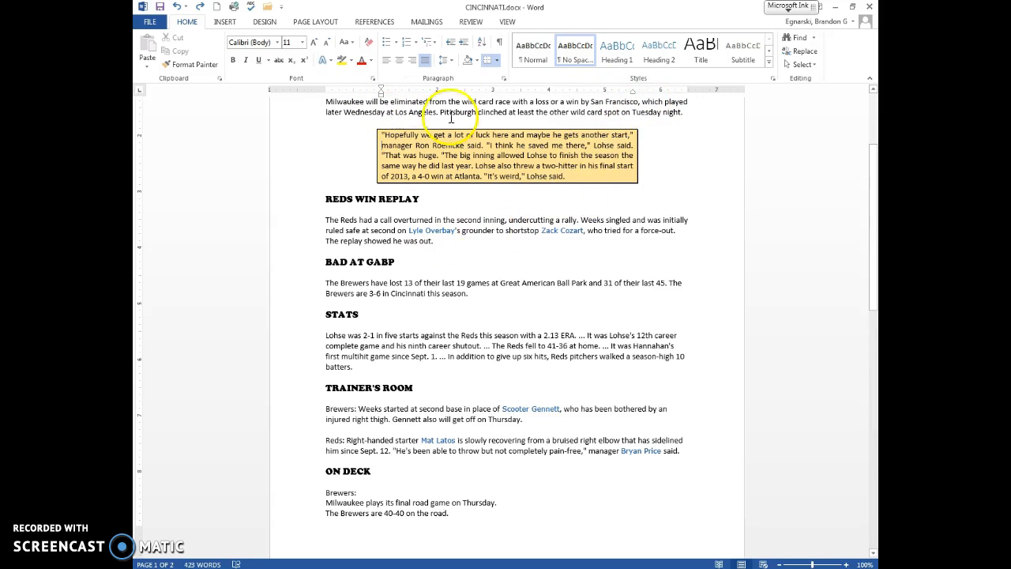
pyautogui.click(505, 22)
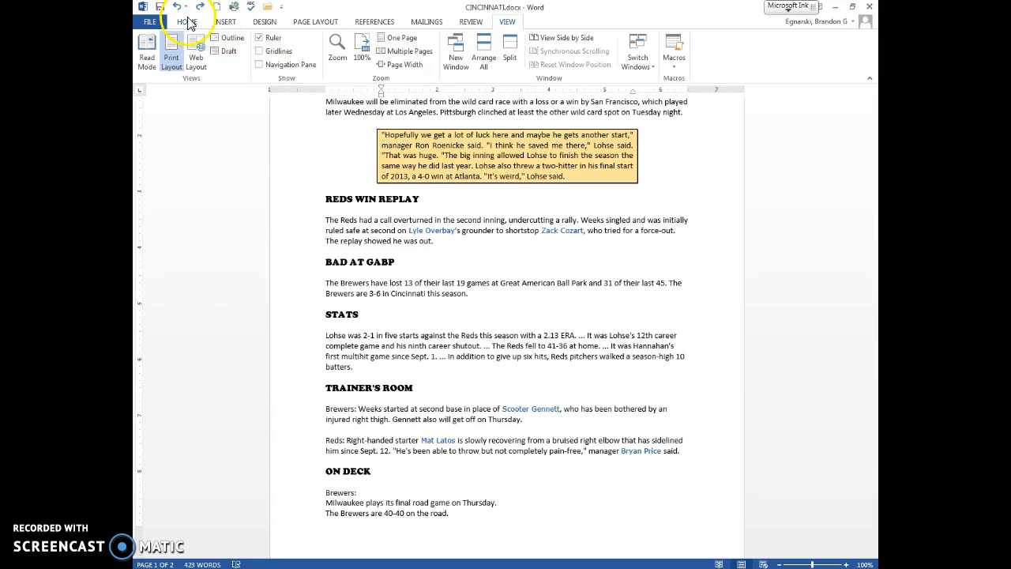
# - Try putting the text from the ON DECK heading to the article's end in two columns, and undo it
pyautogui.click(187, 22)
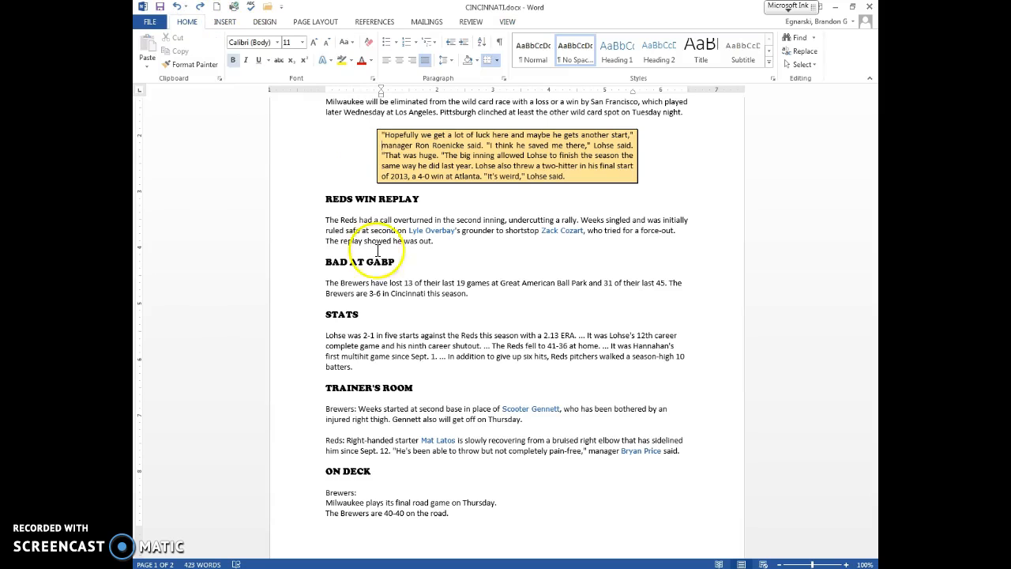
pyautogui.scroll(-3, 383, 270)
pyautogui.click(331, 351)
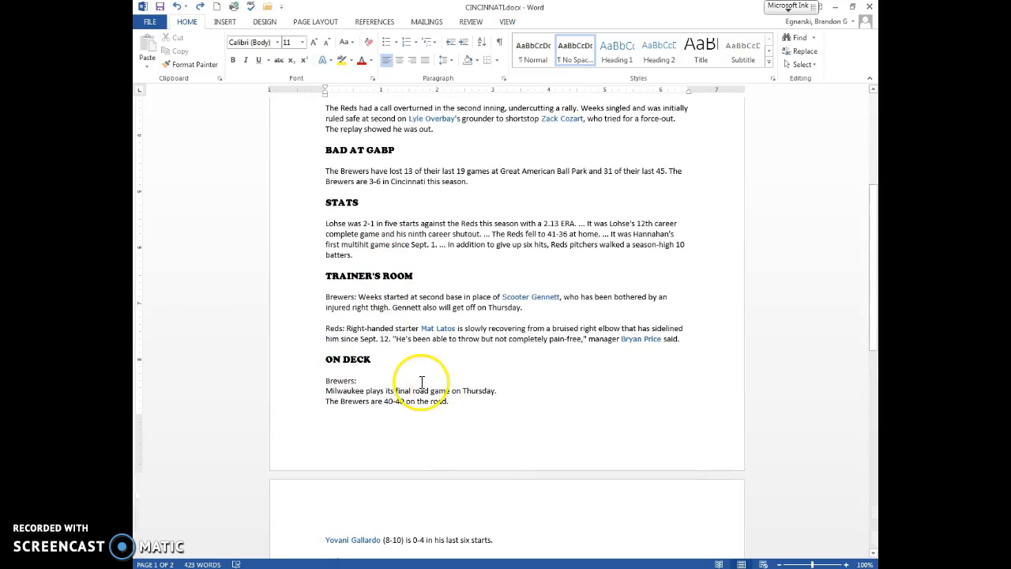
pyautogui.scroll(-2, 422, 382)
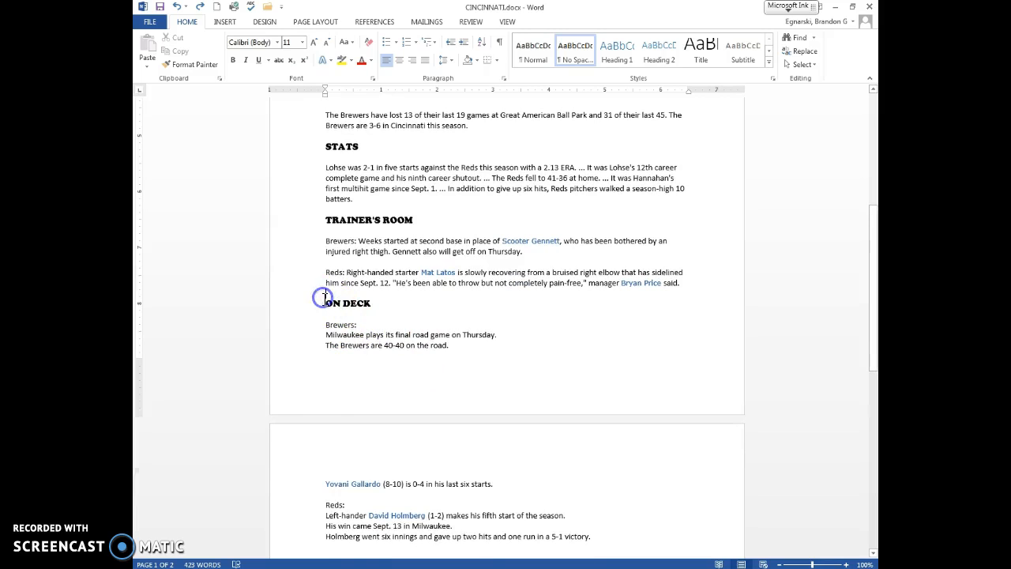
pyautogui.moveTo(365, 319); pyautogui.dragTo(638, 349)
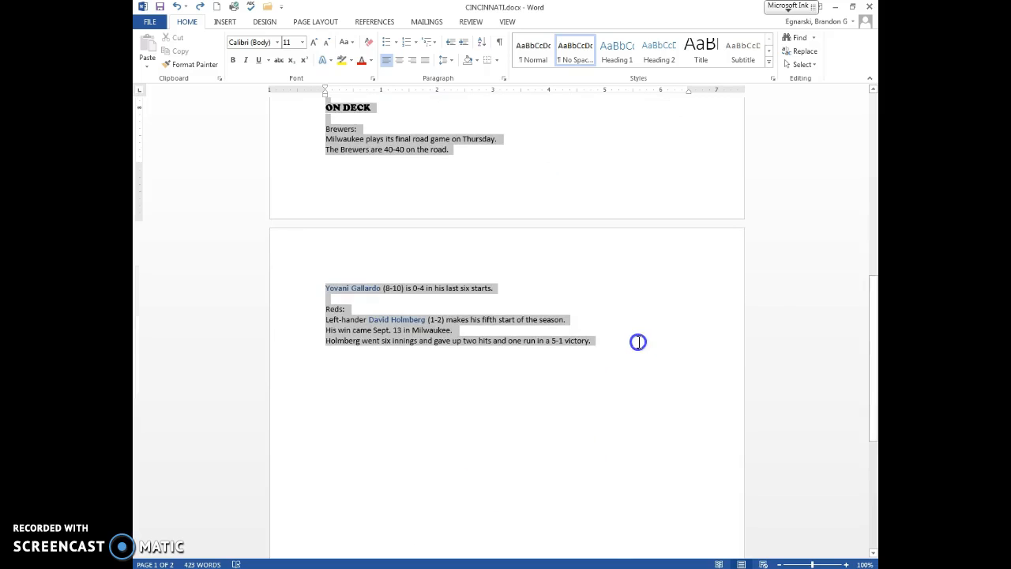
pyautogui.scroll(3, 627, 421)
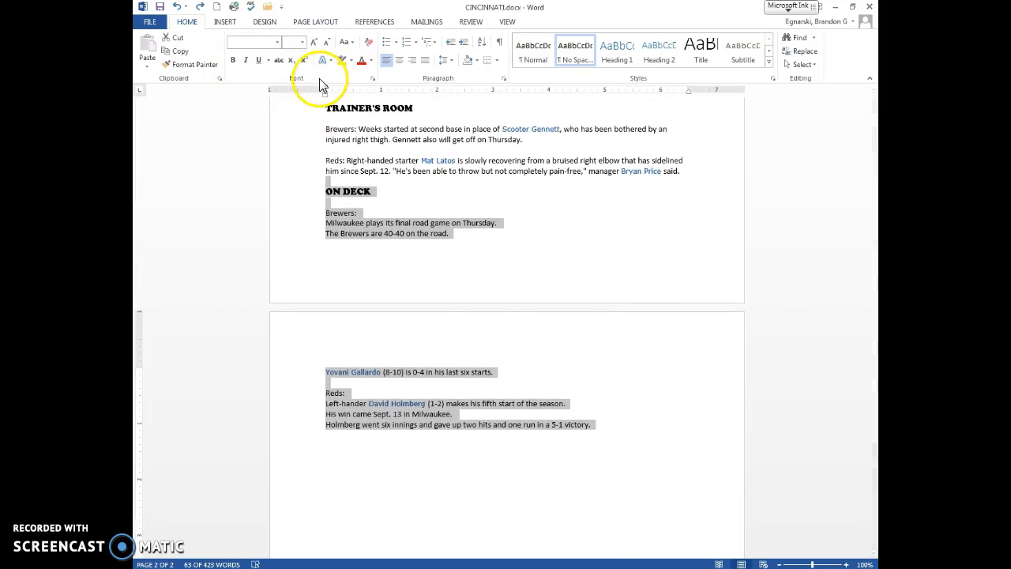
pyautogui.click(223, 24)
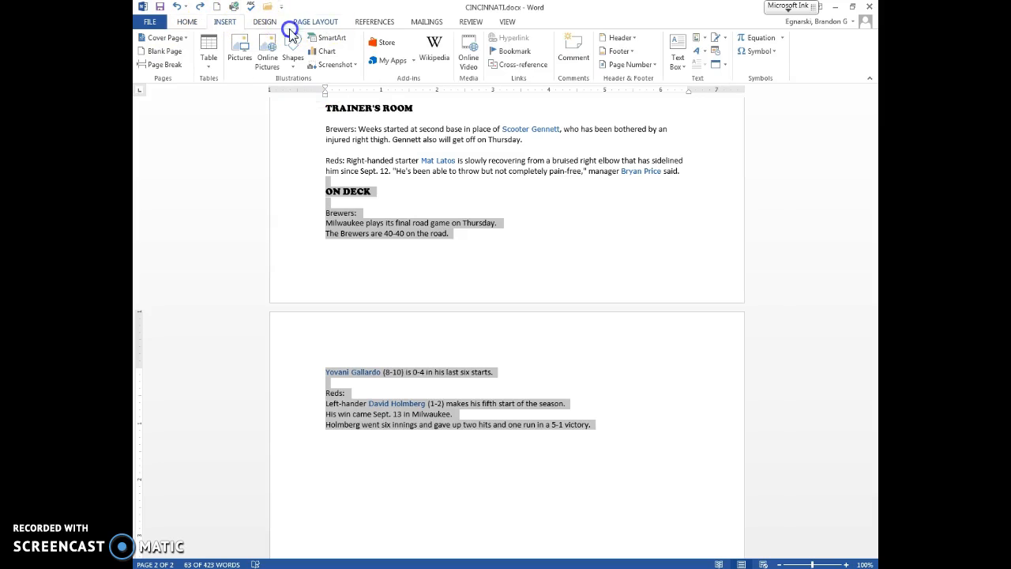
pyautogui.click(299, 22)
pyautogui.click(240, 49)
pyautogui.click(245, 107)
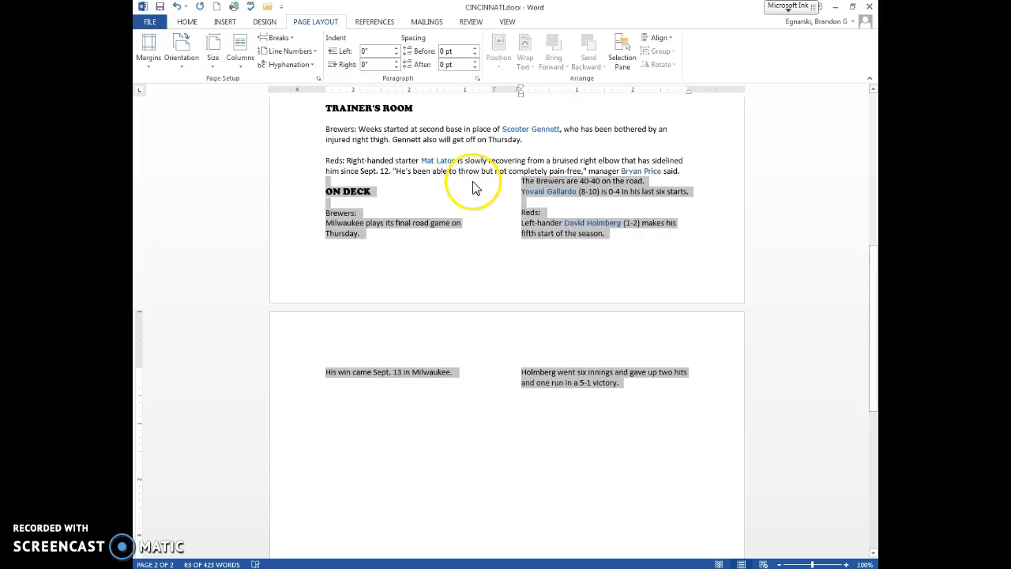
pyautogui.hotkey('ctrl', 'z')
# - Try three columns for the text from Brewers: under ON DECK to the article's end, undo it, and apply two columns instead
pyautogui.click(374, 214)
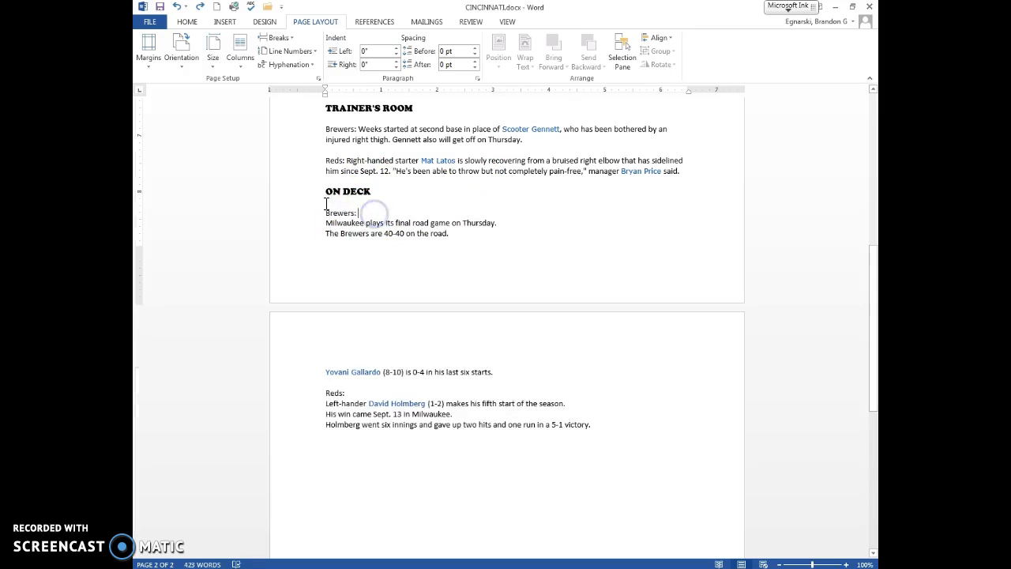
pyautogui.moveTo(324, 212); pyautogui.dragTo(598, 427)
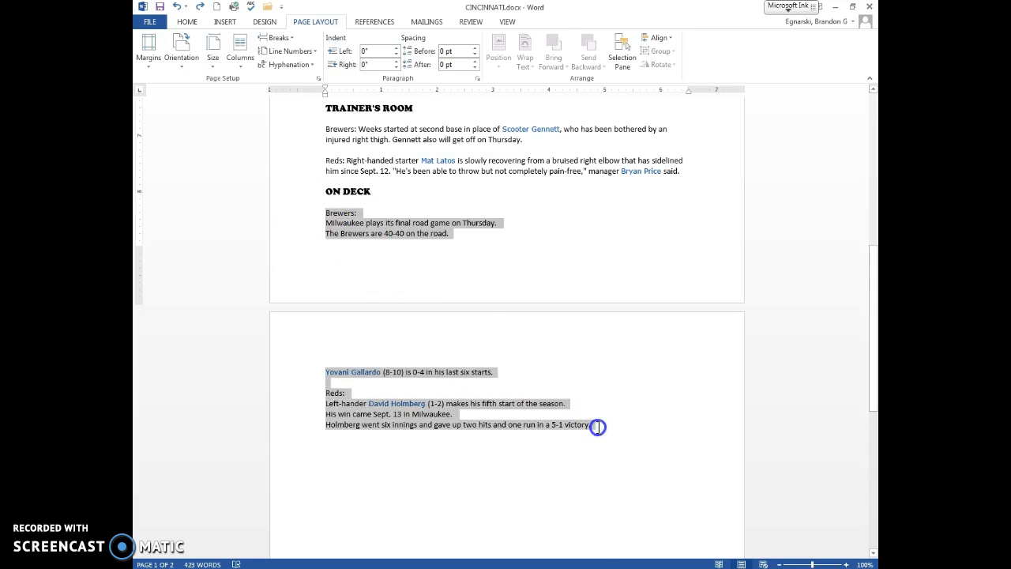
pyautogui.click(241, 57)
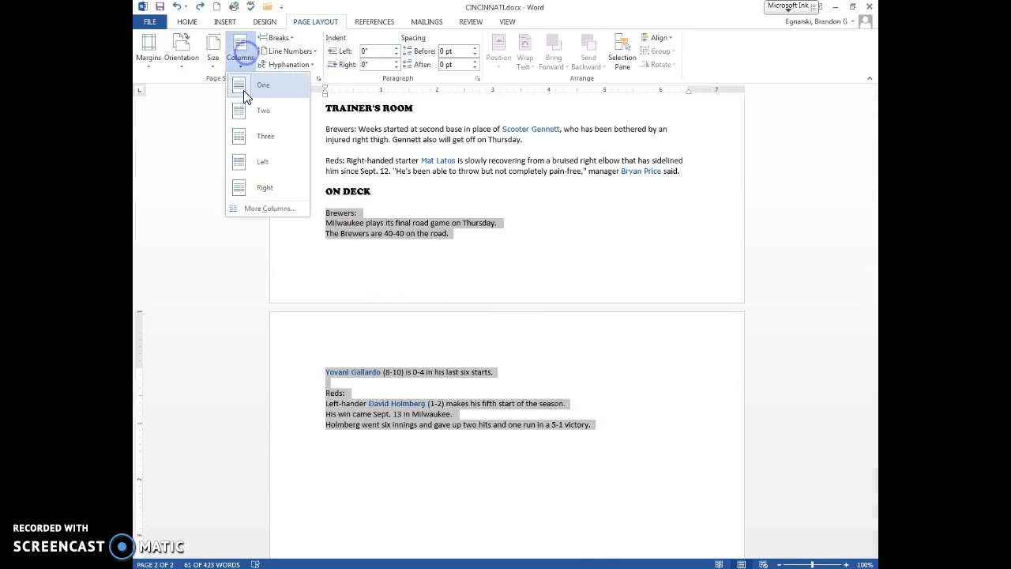
pyautogui.click(257, 135)
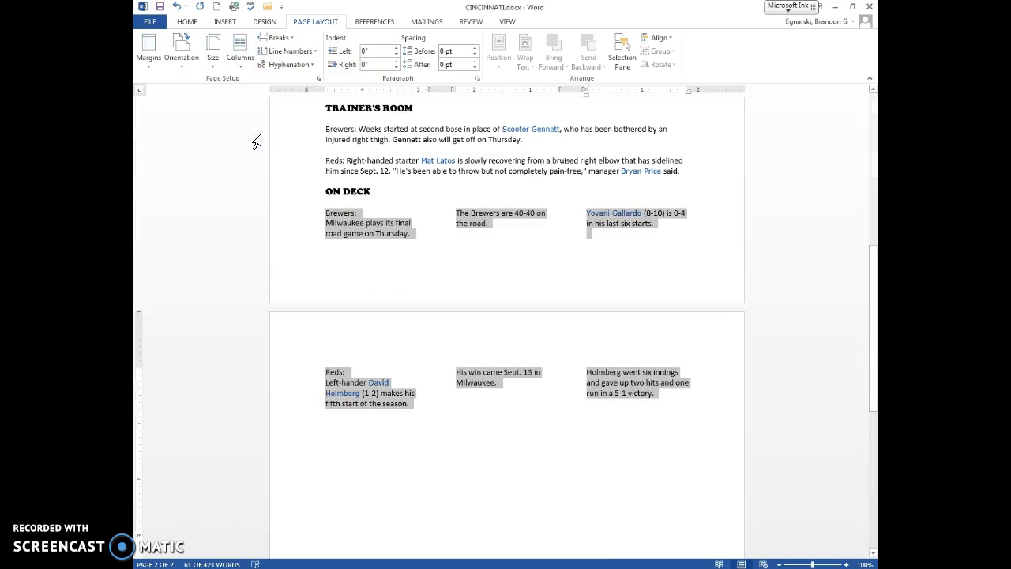
pyautogui.hotkey('ctrl', 'z')
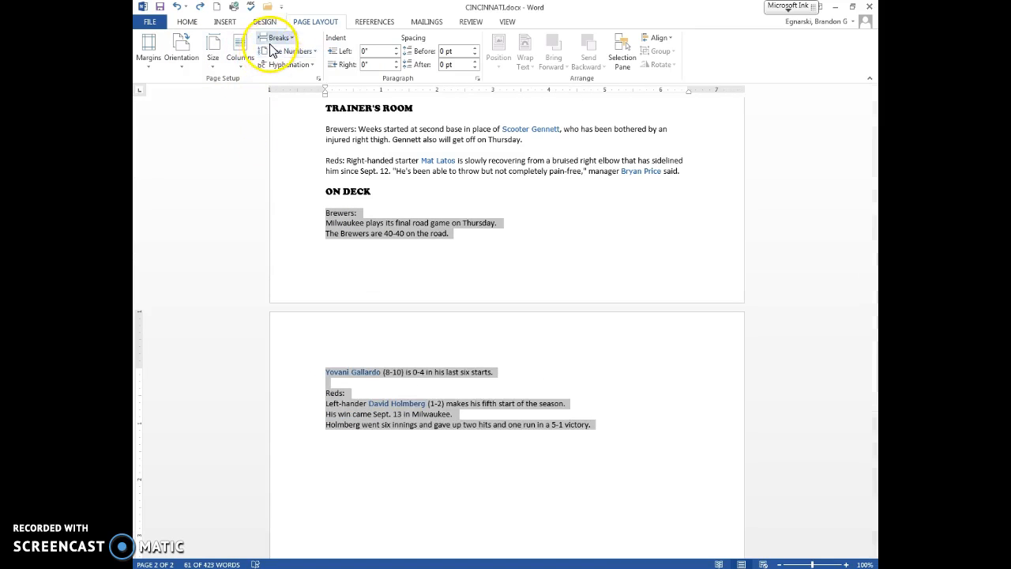
pyautogui.click(241, 56)
pyautogui.click(258, 109)
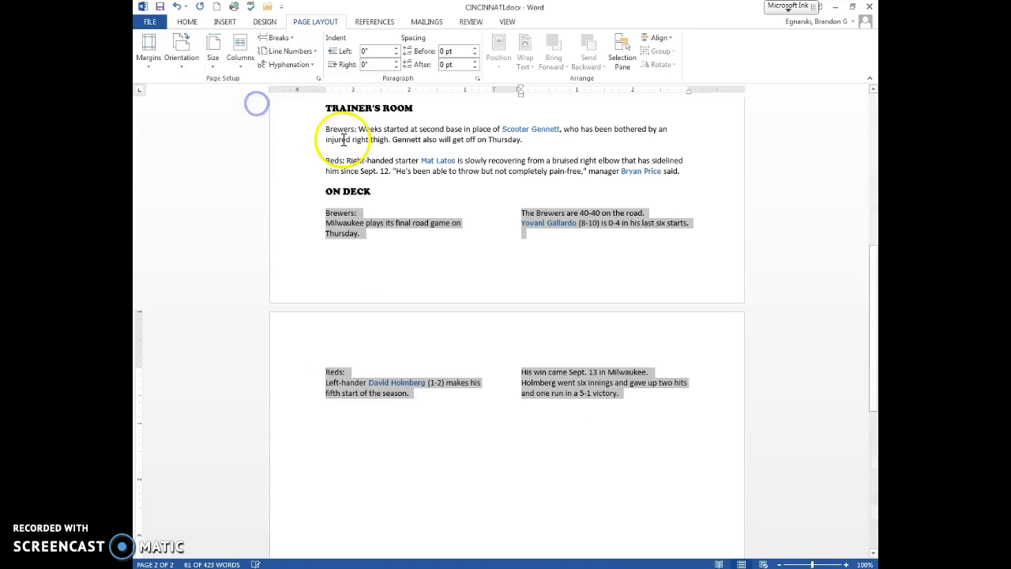
# - Try applying Narrow margins to the two-column section under ON DECK, and undo it
pyautogui.click(454, 238)
pyautogui.scroll(5, 456, 240)
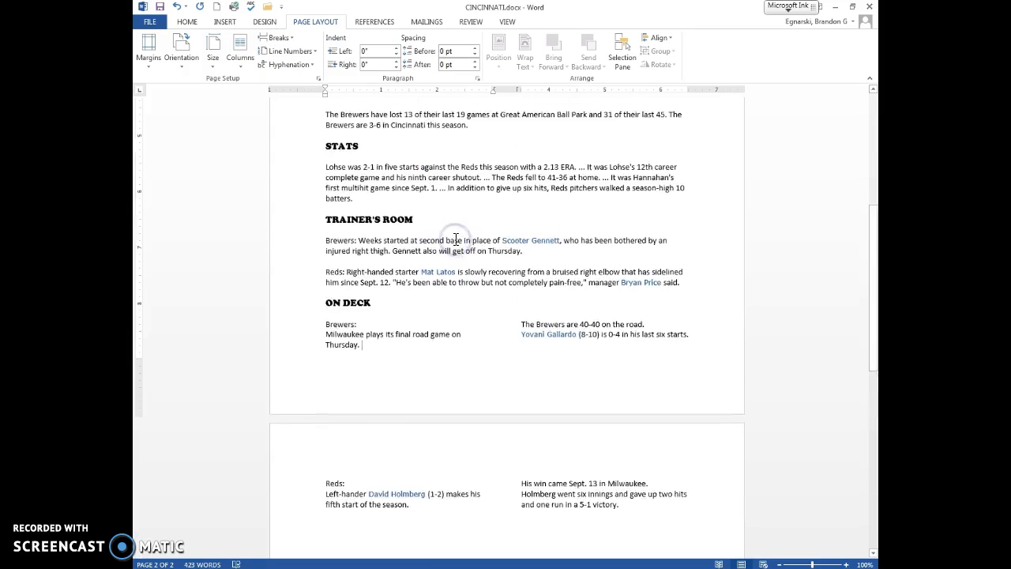
pyautogui.scroll(5, 455, 240)
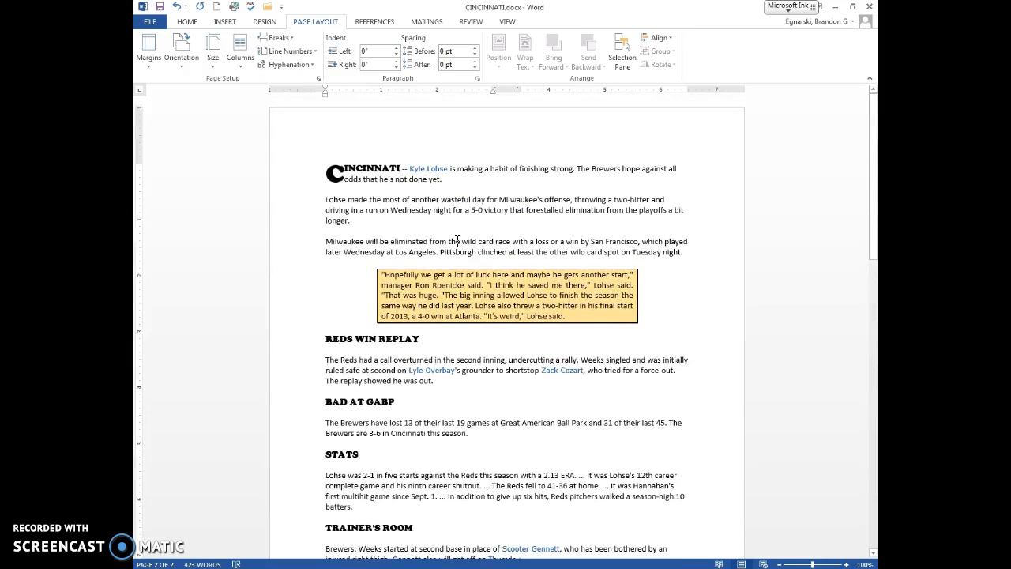
pyautogui.scroll(-5, 456, 241)
pyautogui.scroll(5, 457, 241)
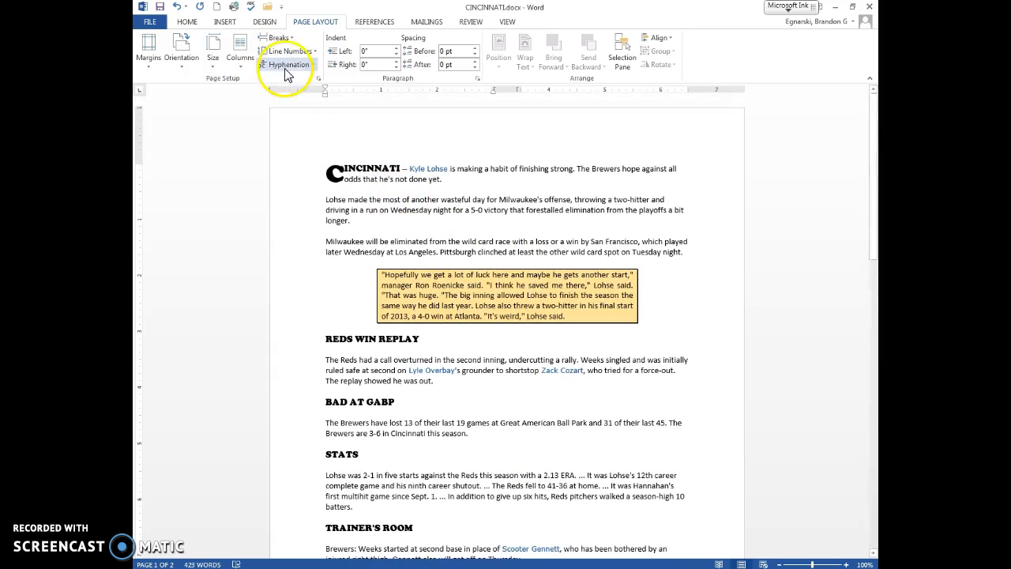
pyautogui.click(150, 48)
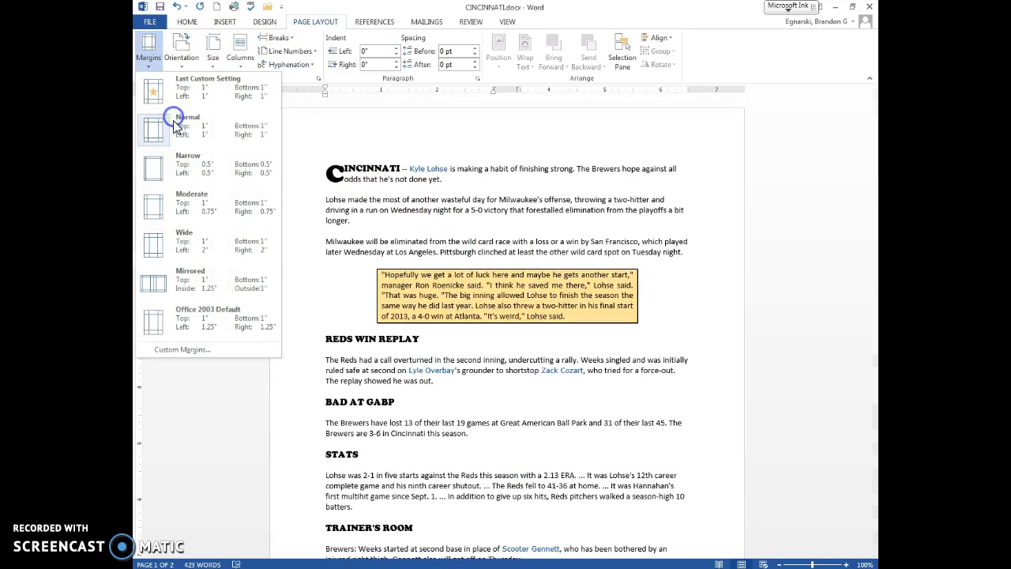
pyautogui.click(190, 165)
pyautogui.scroll(-3, 328, 188)
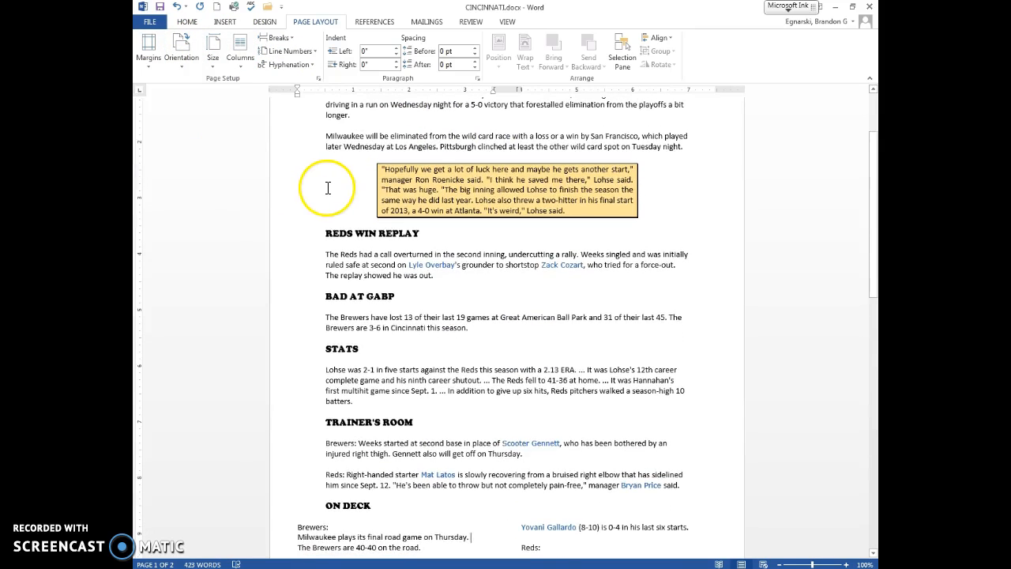
pyautogui.hotkey('ctrl', 'z')
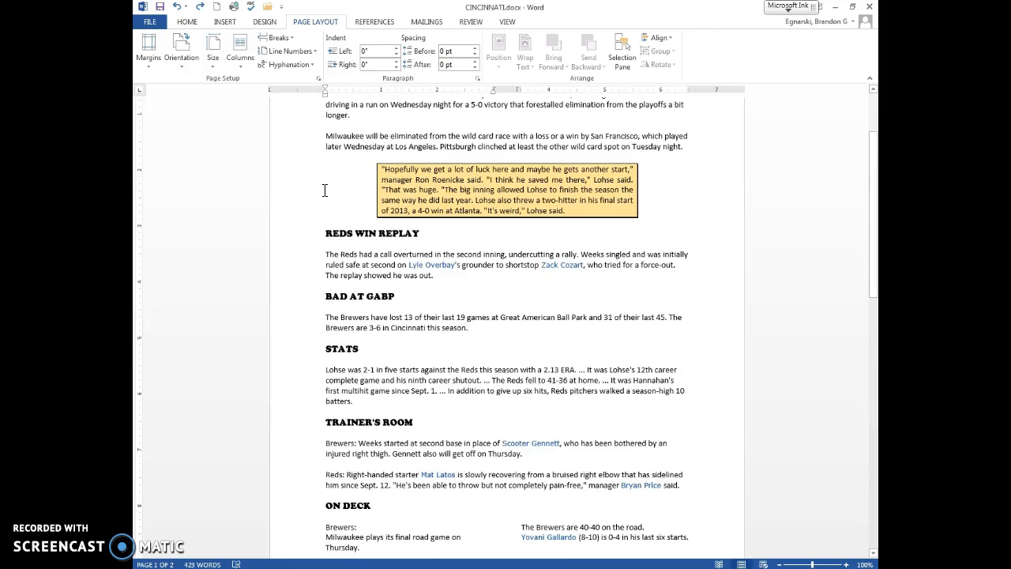
# - Apply Narrow margins to the single-column part of the article above the ON DECK columns
pyautogui.hotkey('ctrl', 'a')
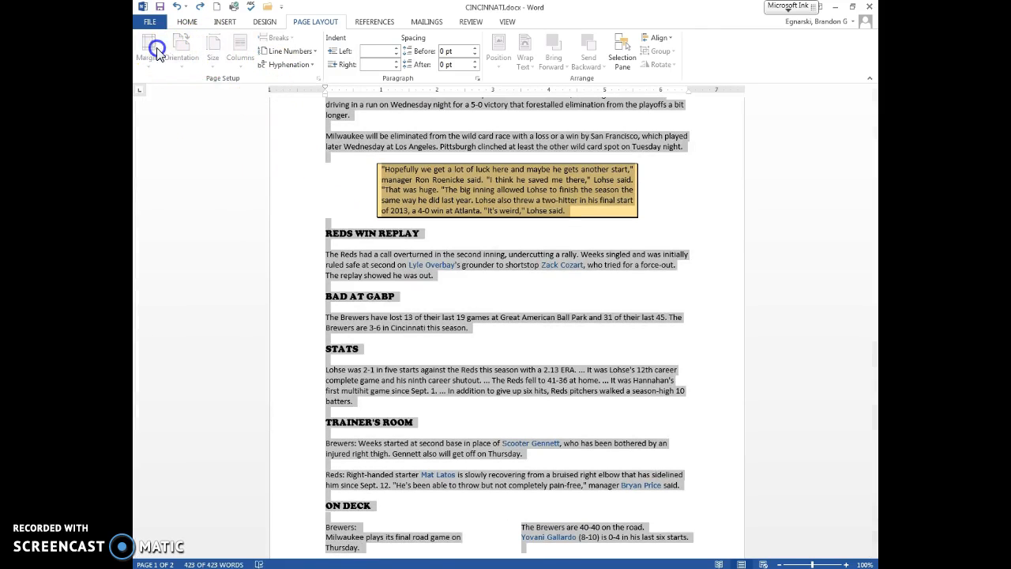
pyautogui.click(276, 198)
pyautogui.click(339, 264)
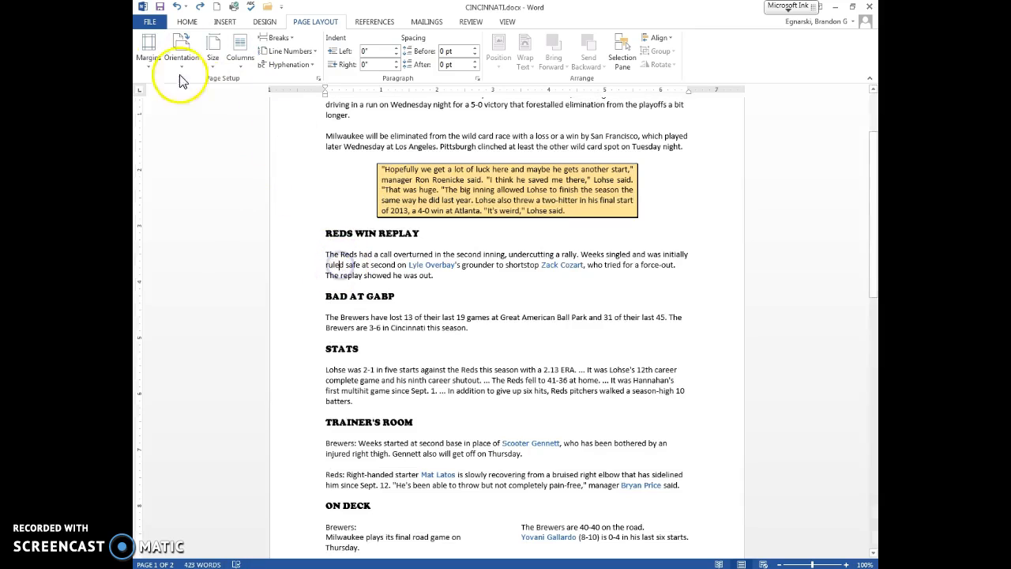
pyautogui.click(150, 56)
pyautogui.click(179, 164)
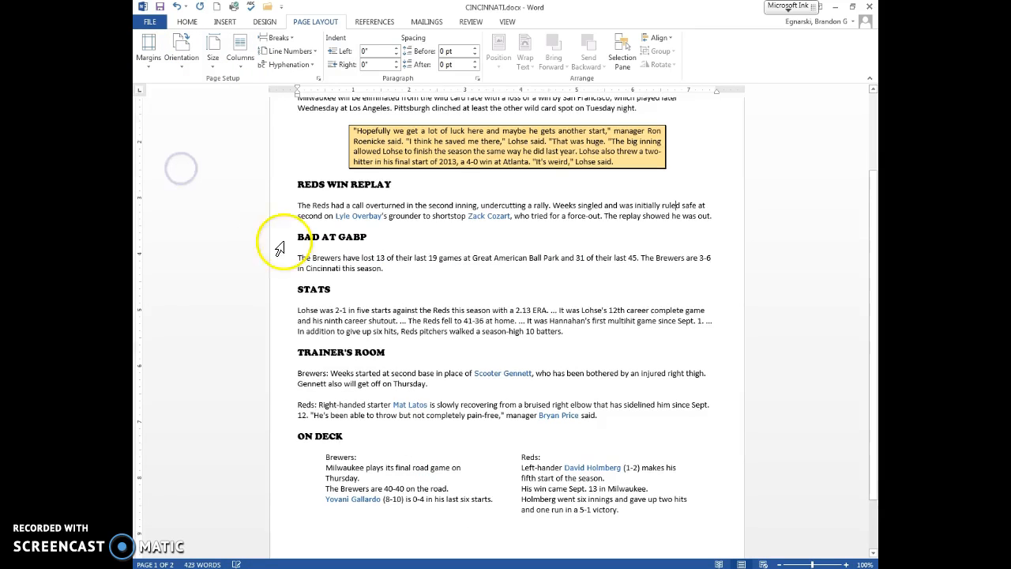
pyautogui.scroll(2, 428, 300)
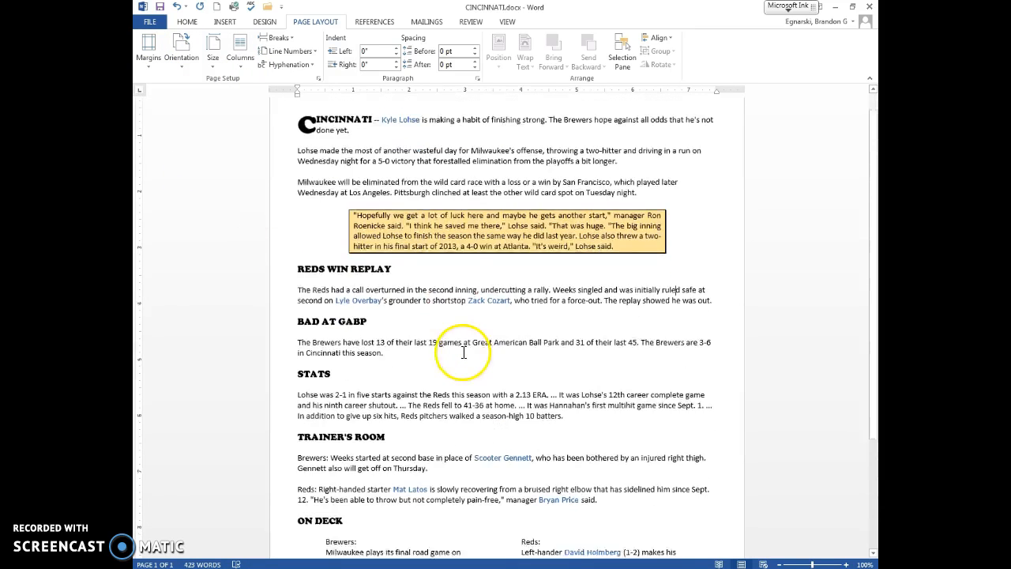
pyautogui.scroll(-2, 464, 352)
pyautogui.scroll(-2, 463, 352)
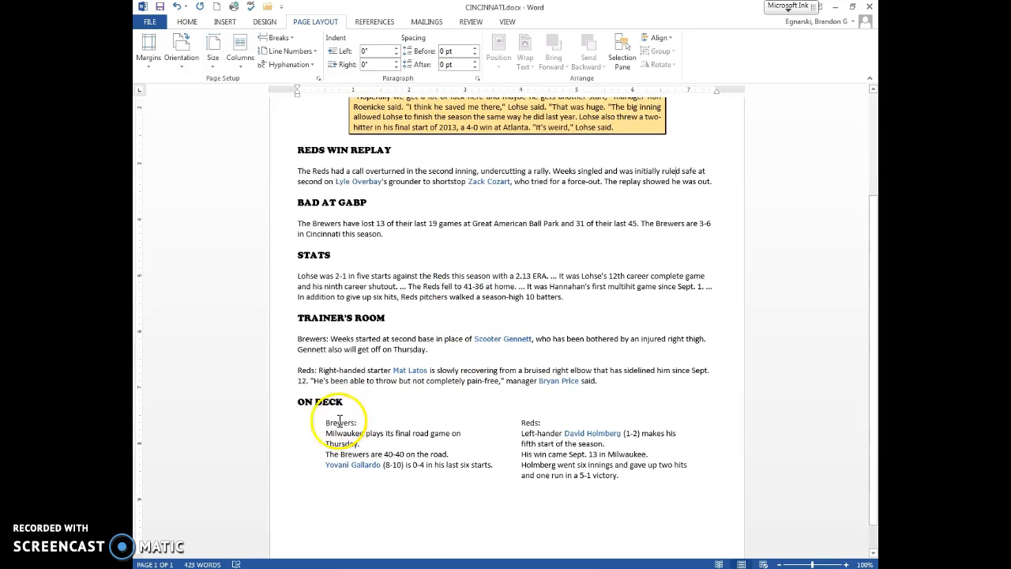
# - Apply Narrow margins to the two-column section under the ON DECK heading
pyautogui.click(149, 48)
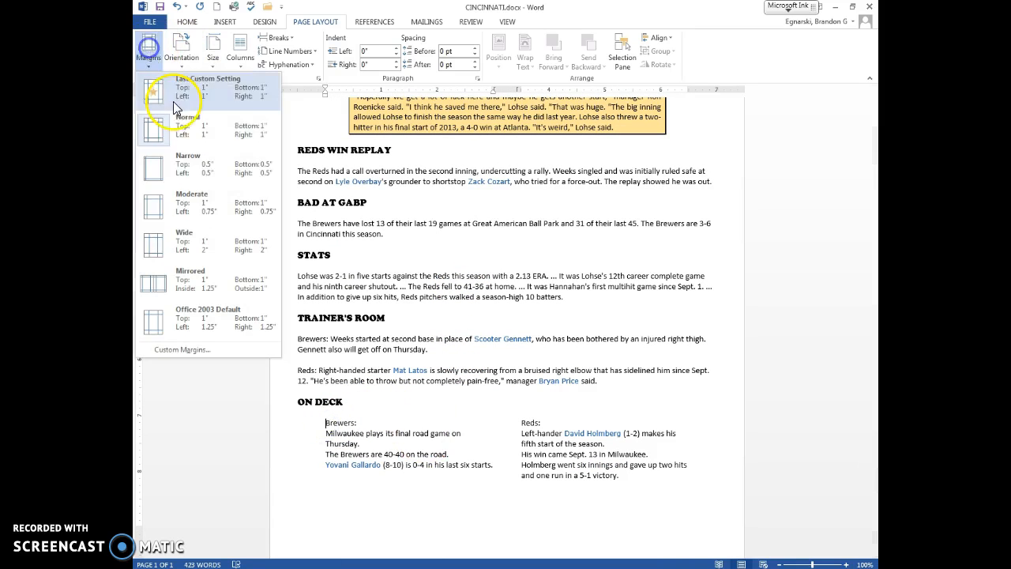
pyautogui.click(202, 173)
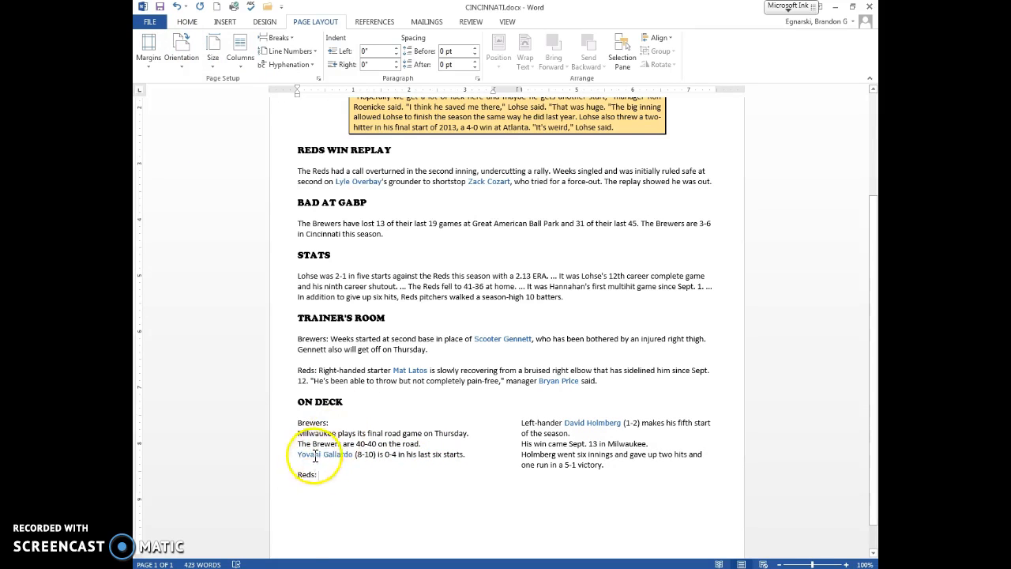
pyautogui.scroll(-1, 338, 498)
pyautogui.scroll(1, 382, 454)
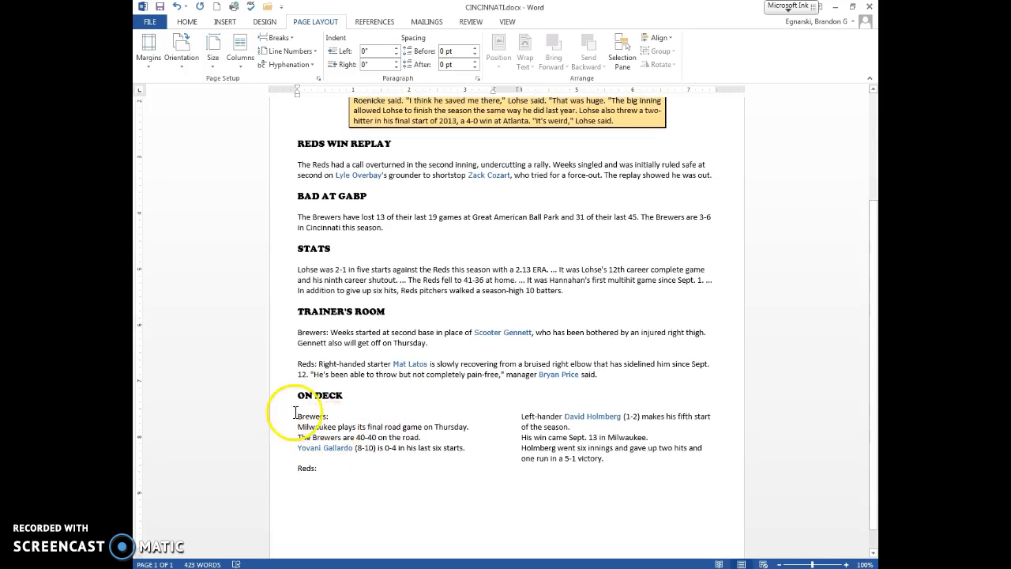
# - Show the formatting marks in the article and view the available page and section break types without inserting one
pyautogui.click(188, 22)
pyautogui.click(498, 42)
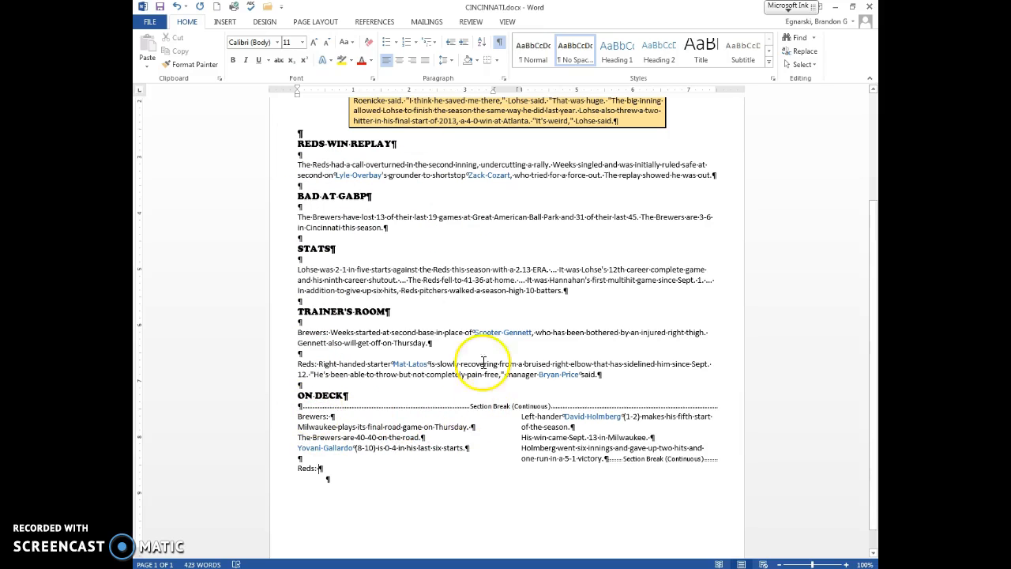
pyautogui.click(225, 22)
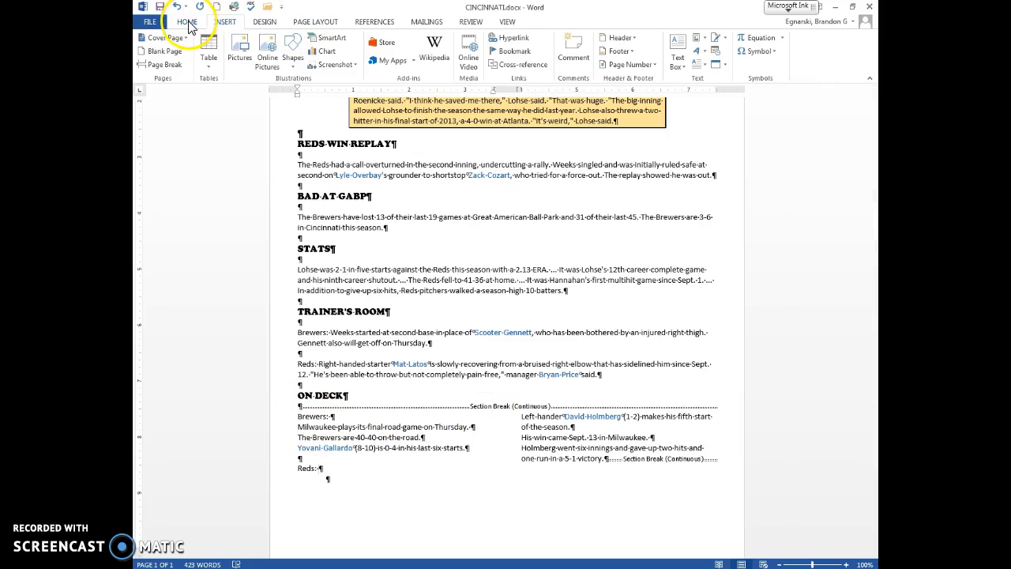
pyautogui.click(267, 21)
pyautogui.click(315, 22)
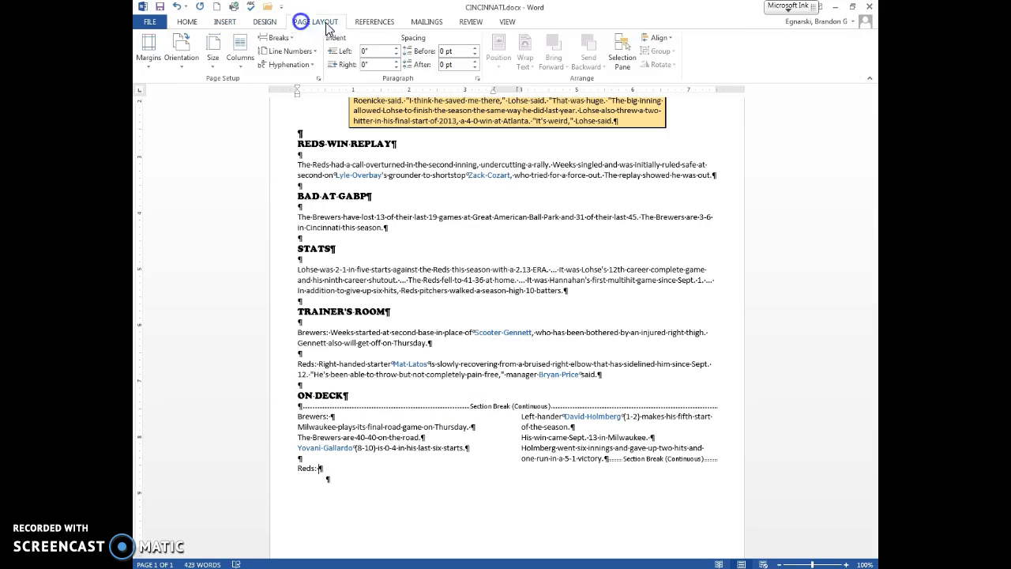
pyautogui.click(285, 39)
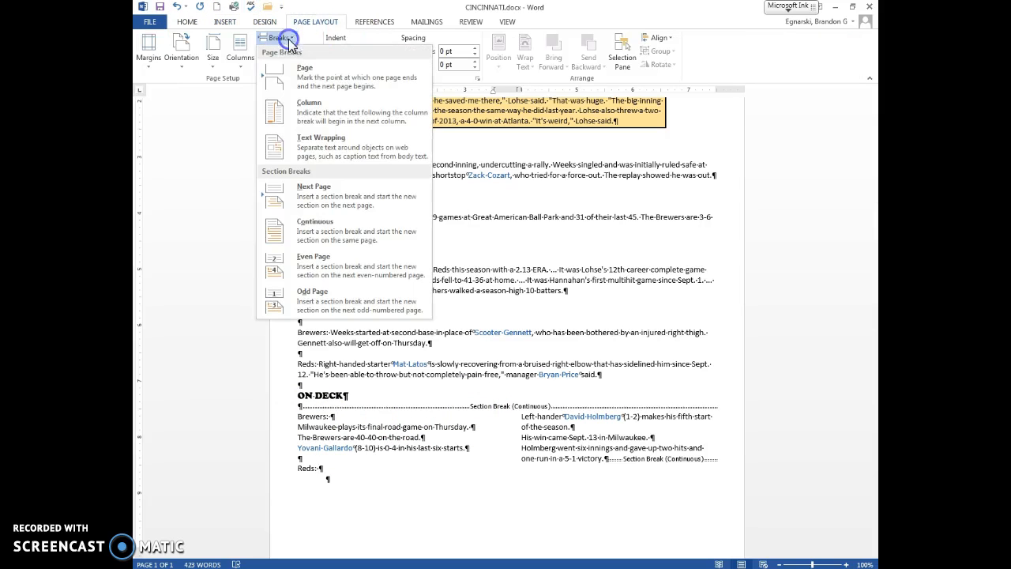
pyautogui.click(331, 239)
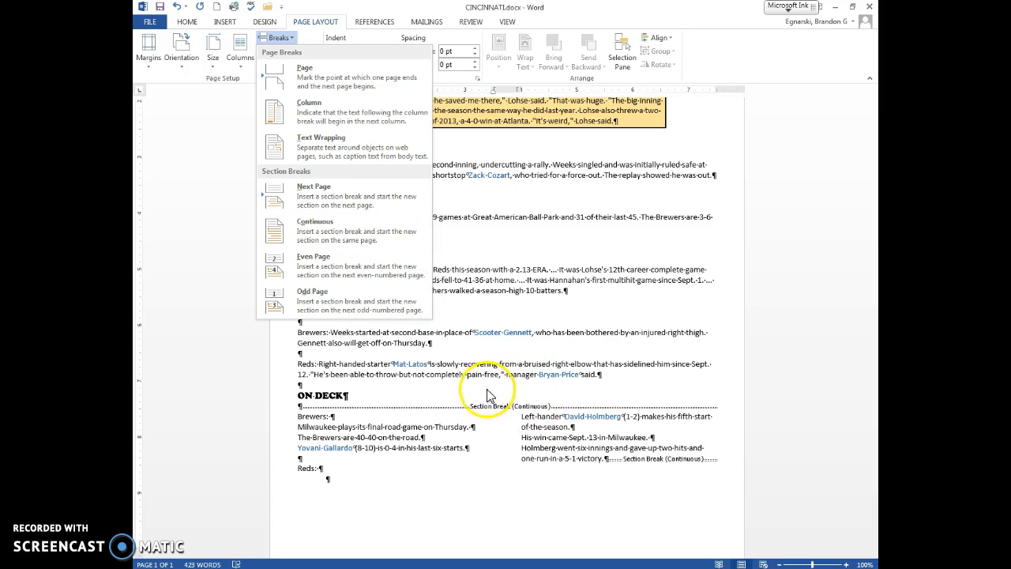
pyautogui.click(484, 251)
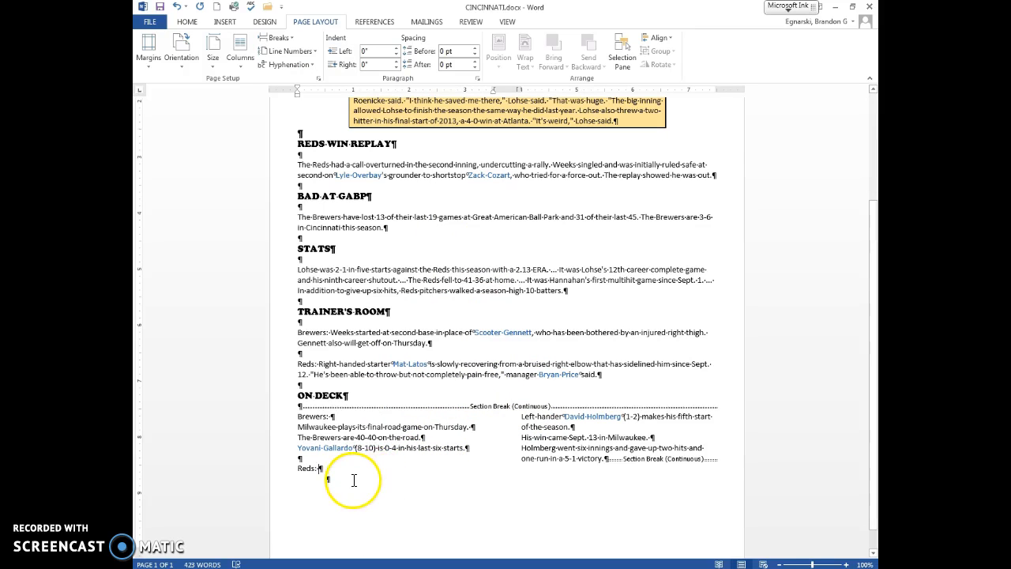
pyautogui.moveTo(352, 479); pyautogui.dragTo(271, 417)
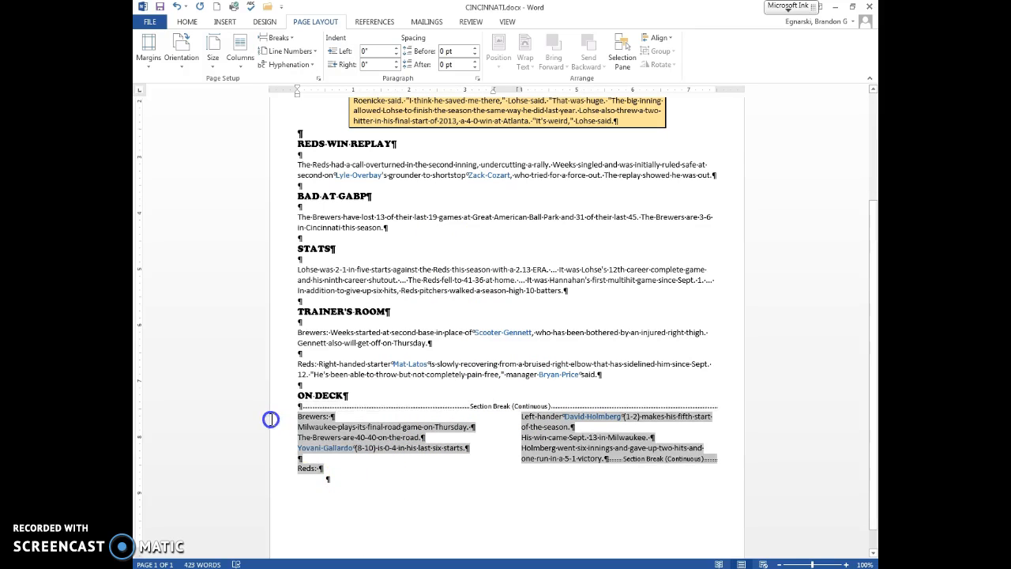
pyautogui.click(429, 466)
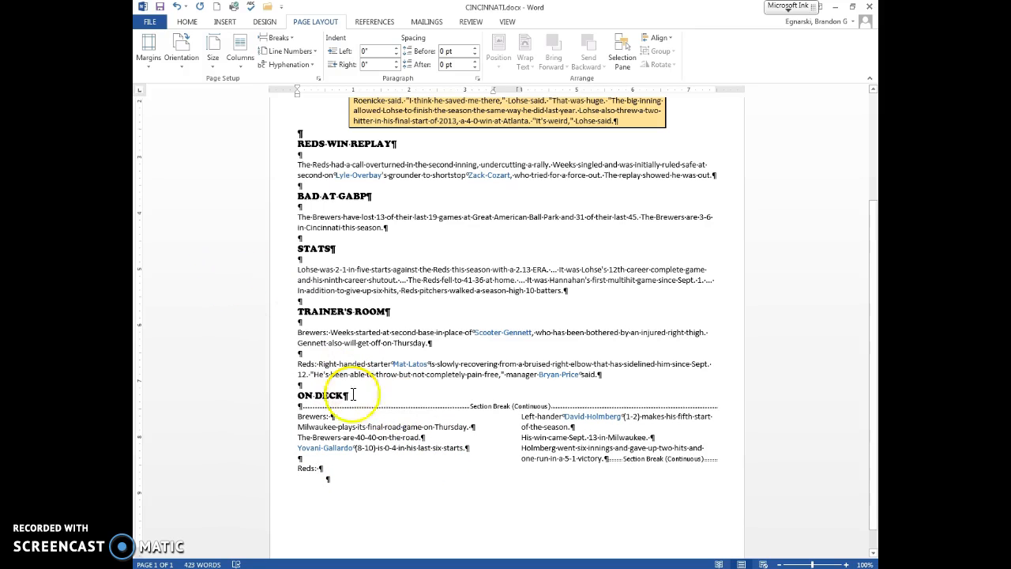
# - Try deleting the Brewers lines with their section break under ON DECK and setting the merged article text to one column
pyautogui.moveTo(288, 414); pyautogui.dragTo(591, 480)
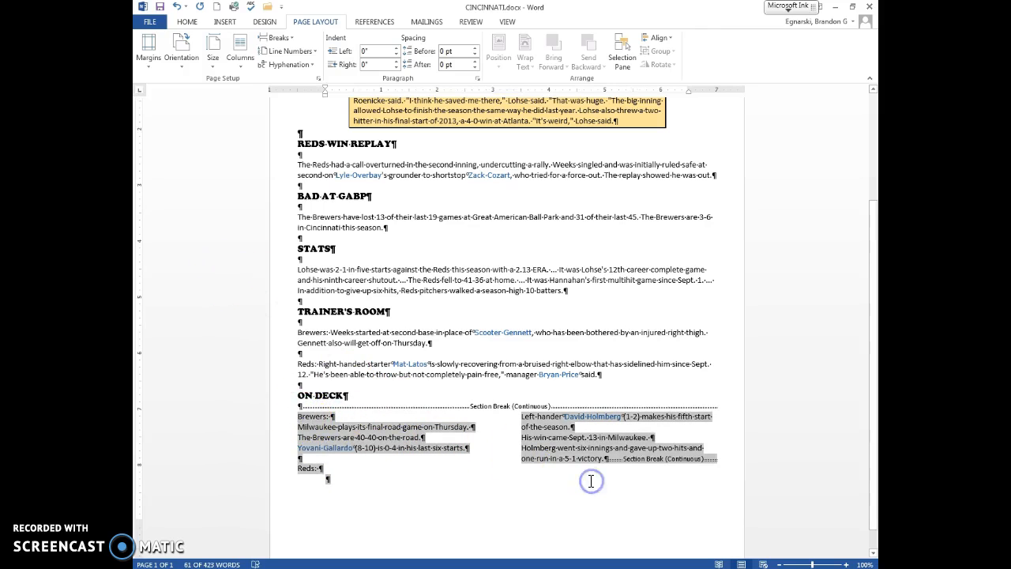
pyautogui.click(399, 479)
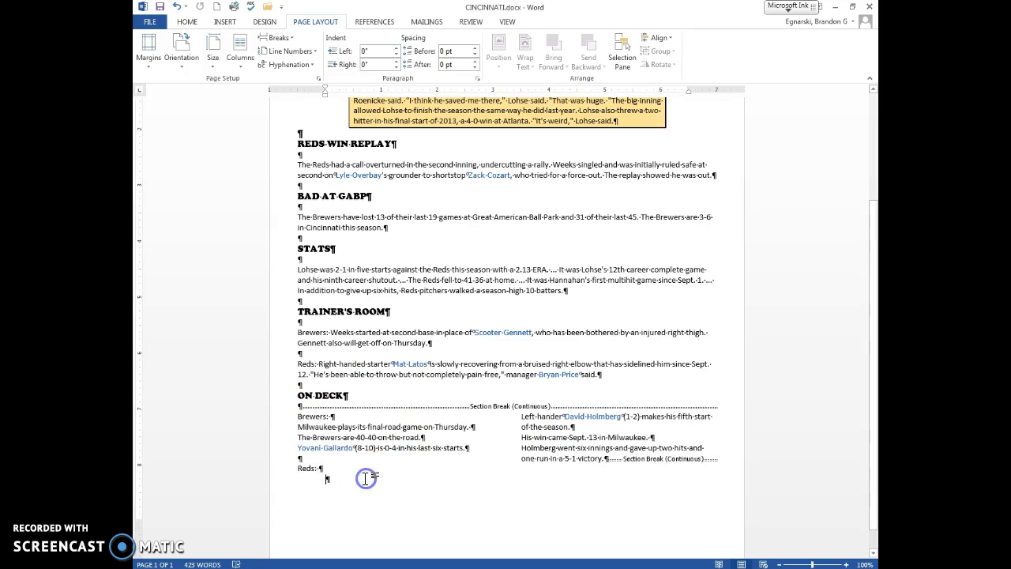
pyautogui.moveTo(333, 469); pyautogui.dragTo(279, 413)
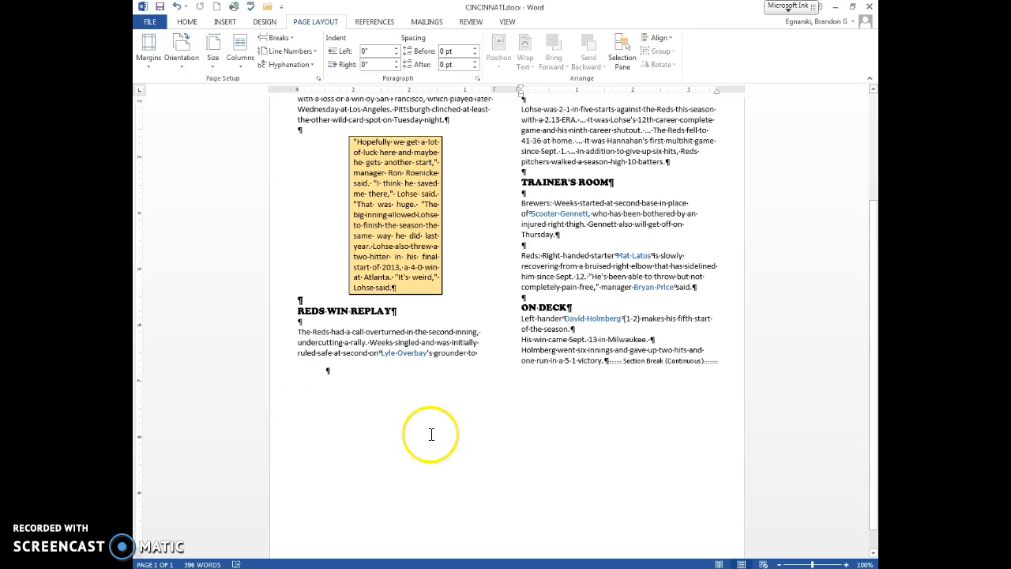
pyautogui.scroll(5, 428, 431)
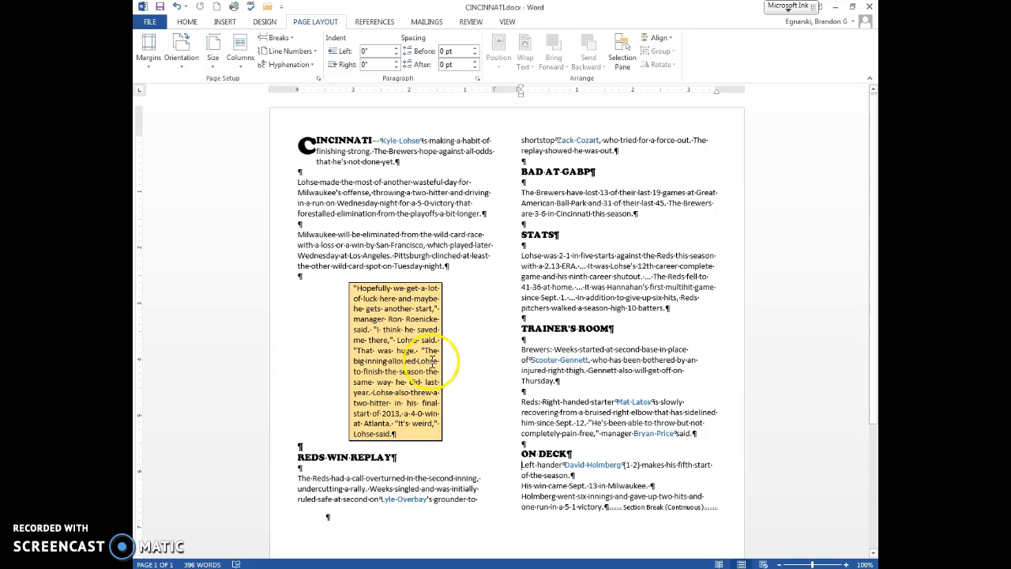
pyautogui.click(240, 52)
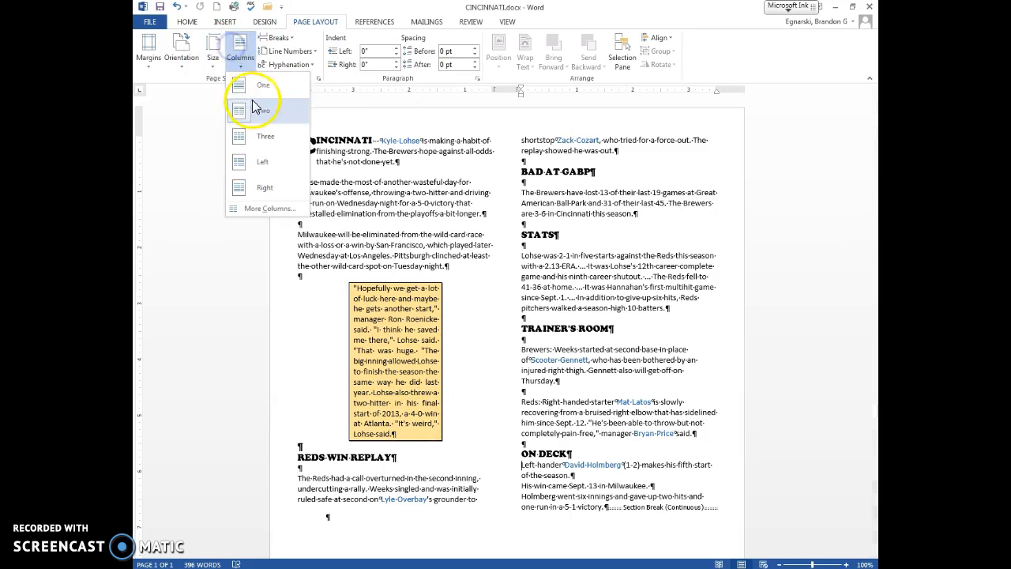
pyautogui.click(252, 84)
# - Try removing the continuous section break after the ON DECK text and inserting a page break at the document's end
pyautogui.scroll(-3, 406, 316)
pyautogui.click(662, 406)
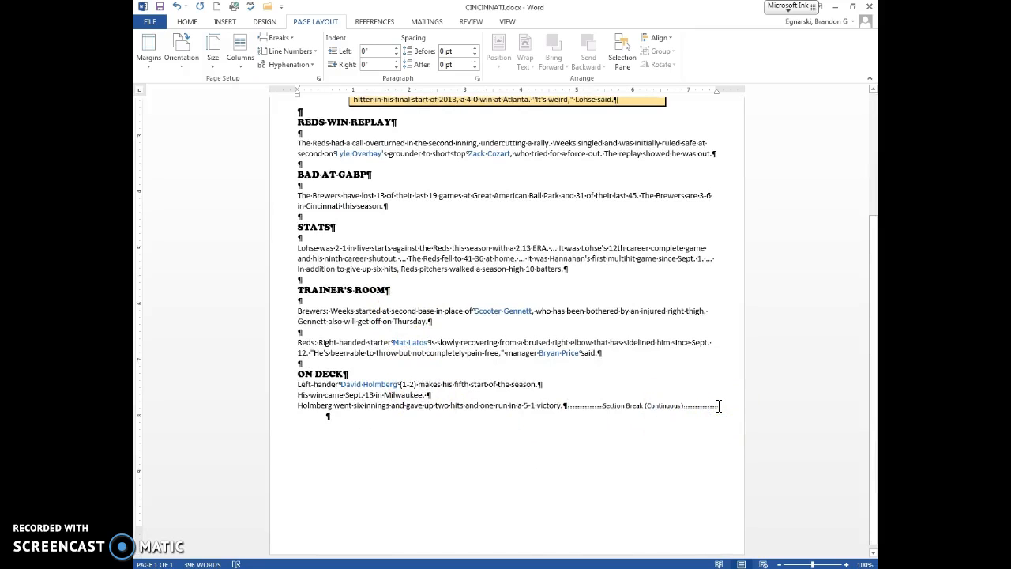
pyautogui.press('Delete')
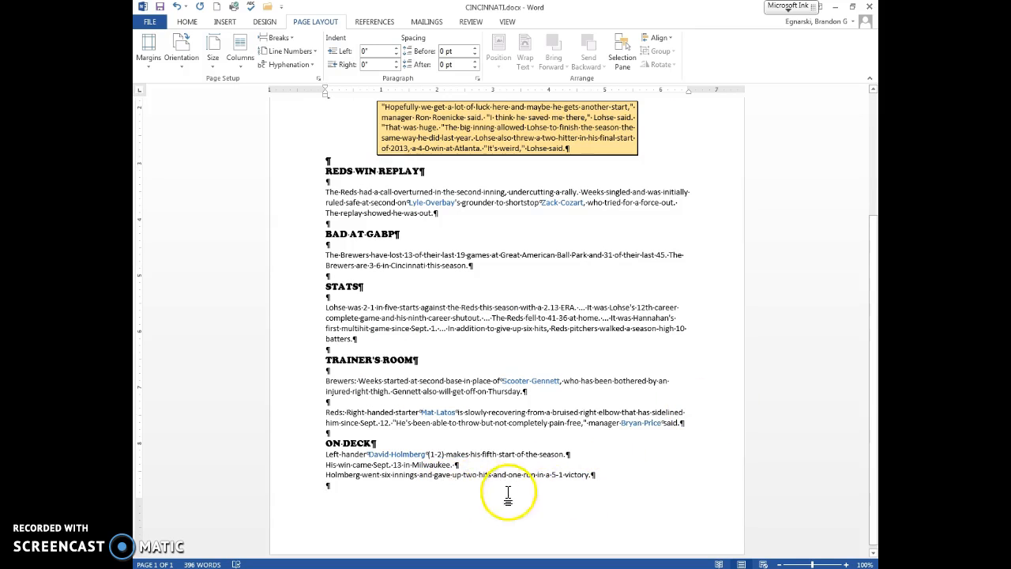
pyautogui.click(618, 482)
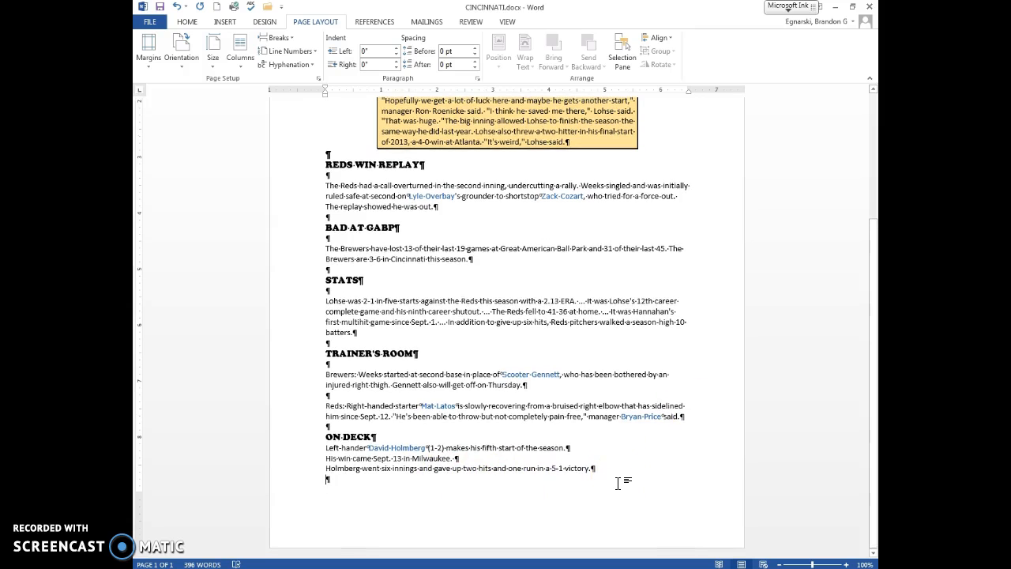
pyautogui.hotkey('ctrl', 'Return')
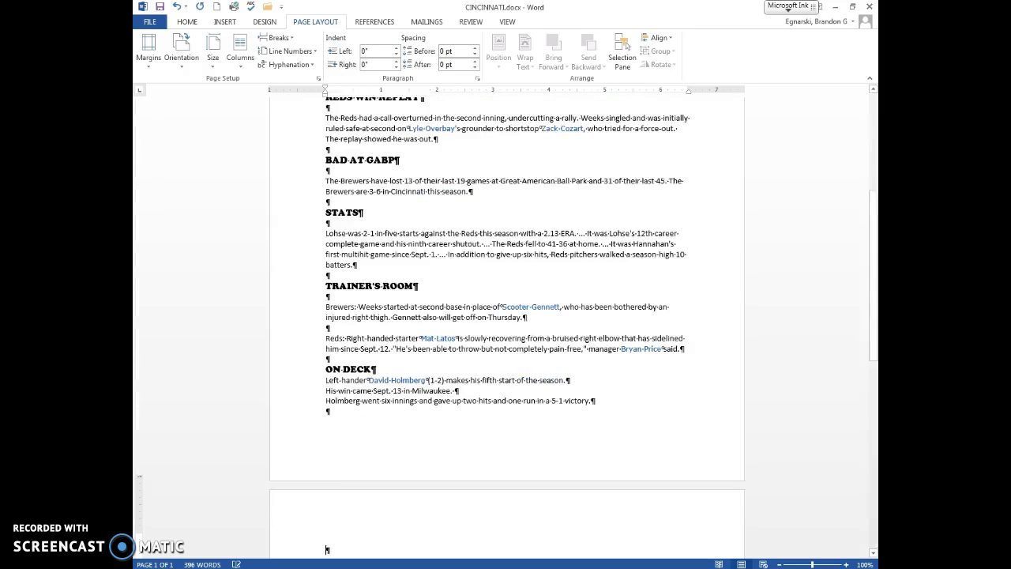
# - Undo the page break, section break removal, column change and text deletion to restore the two-column ON DECK text
pyautogui.hotkey('ctrl', 'z')
pyautogui.hotkey('ctrl', 'z')
pyautogui.hotkey('ctrl', 'z')
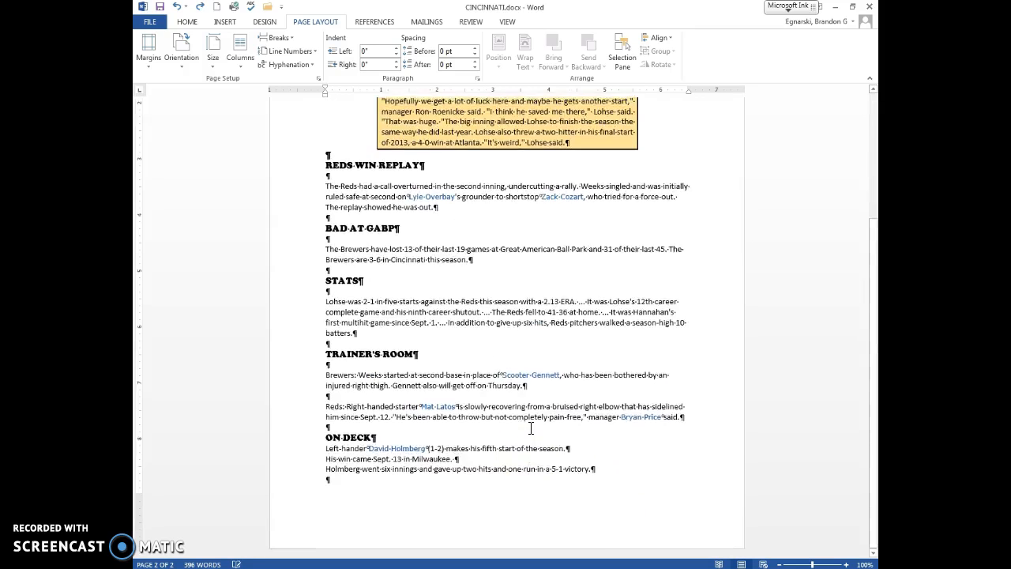
pyautogui.hotkey('ctrl', 'z')
pyautogui.hotkey('ctrl', 'z')
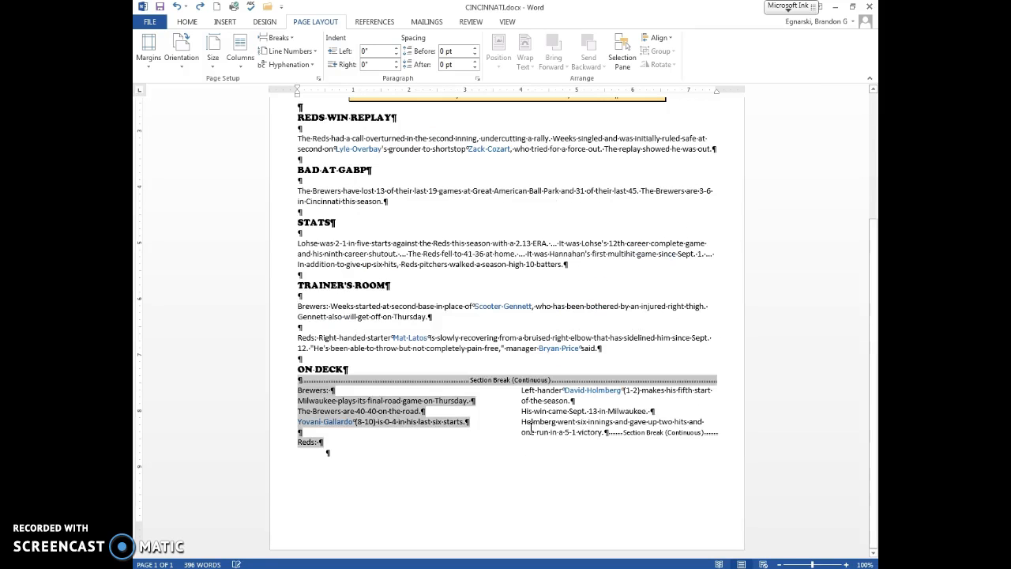
pyautogui.click(504, 456)
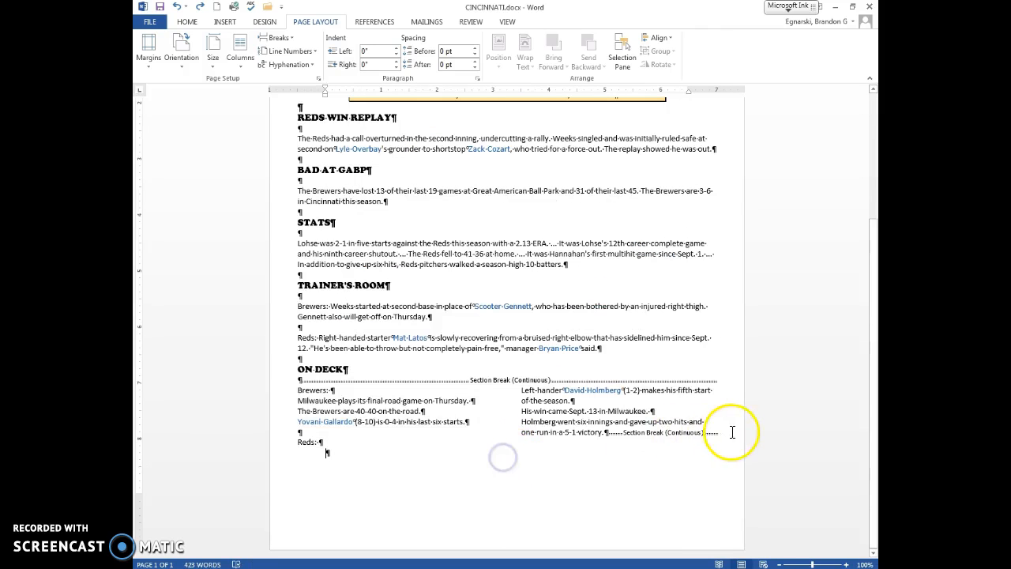
# - Copy the Brewers and Reds text under ON DECK, and delete it together with both continuous section breaks
pyautogui.moveTo(721, 432); pyautogui.dragTo(297, 385)
pyautogui.click(485, 445)
pyautogui.moveTo(592, 442); pyautogui.dragTo(286, 389)
pyautogui.hotkey('ctrl', 'c')
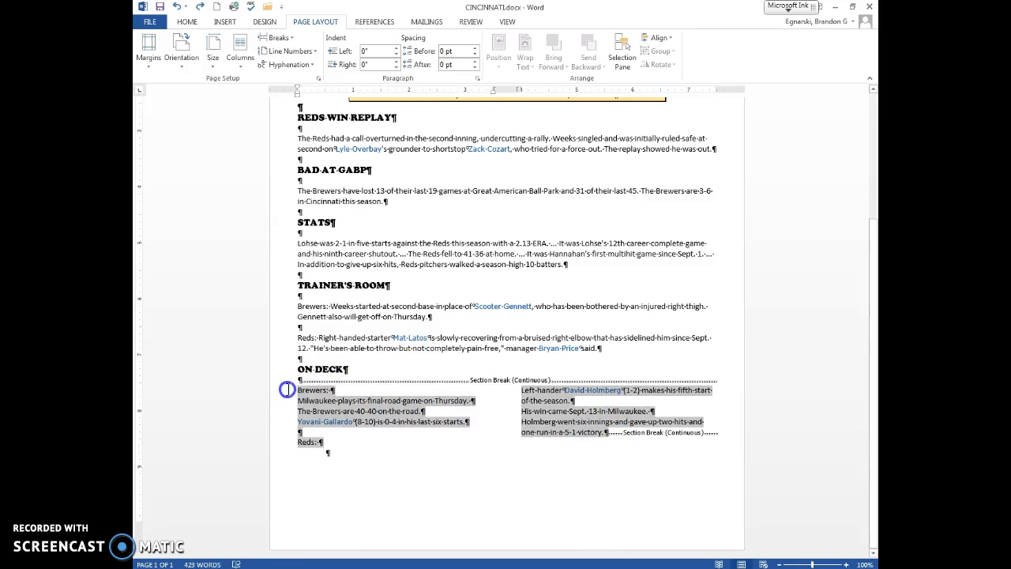
pyautogui.press('Delete')
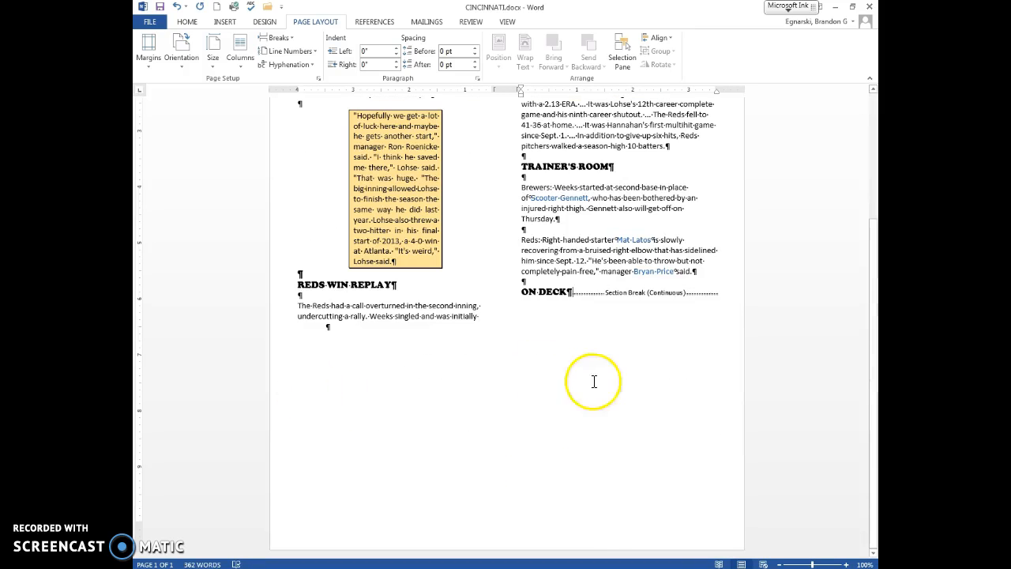
pyautogui.press('Delete')
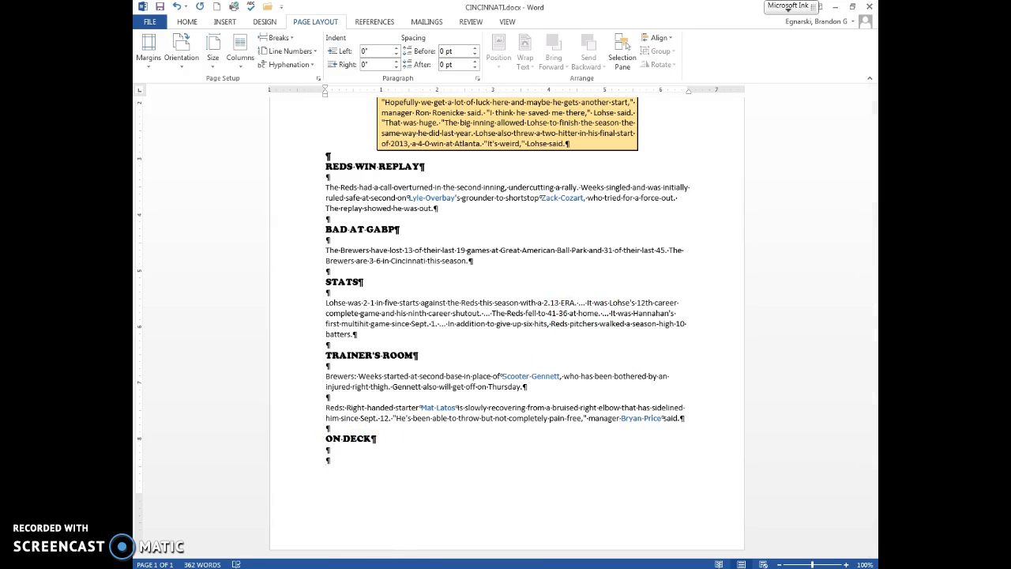
# - Paste the Brewers and Reds text below ON DECK as a single column, and copy and delete it again
pyautogui.hotkey('ctrl', 'v')
pyautogui.scroll(-3, 381, 431)
pyautogui.scroll(2, 381, 430)
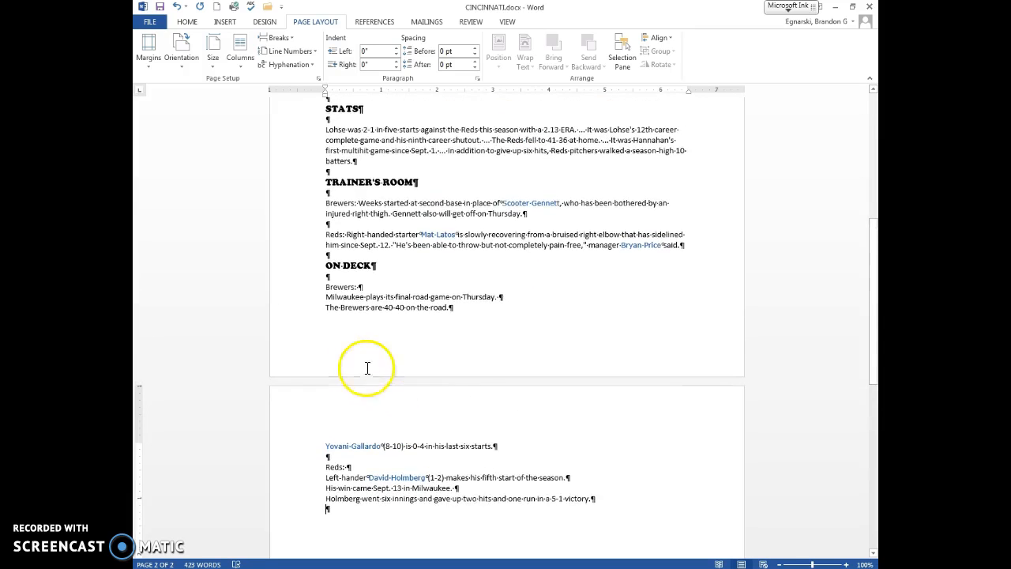
pyautogui.moveTo(606, 501); pyautogui.dragTo(316, 289)
pyautogui.hotkey('ctrl', 'c')
pyautogui.press('Delete')
# - Insert a continuous section break on the empty line below ON DECK and set the new section to two columns
pyautogui.click(346, 523)
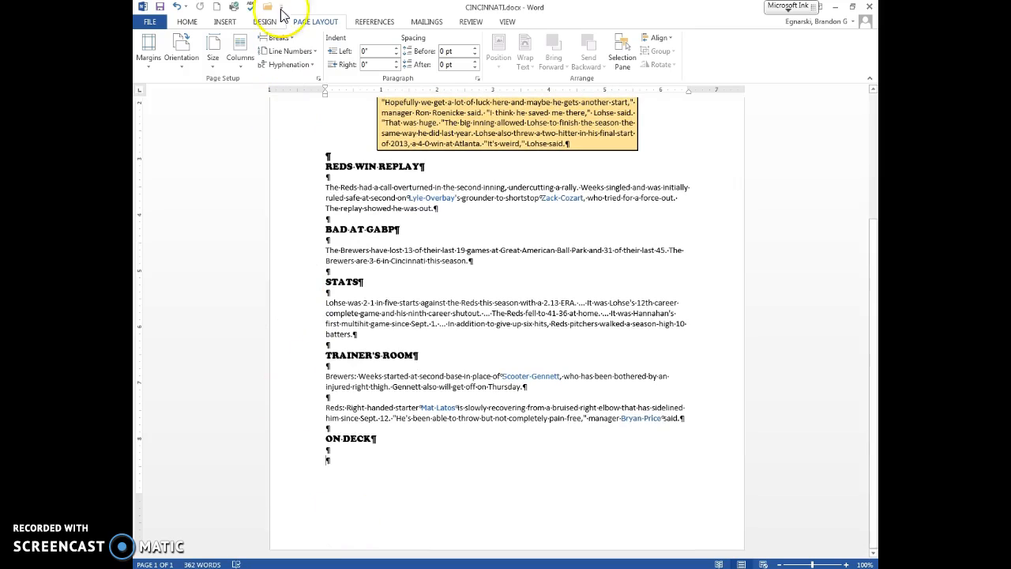
pyautogui.click(276, 37)
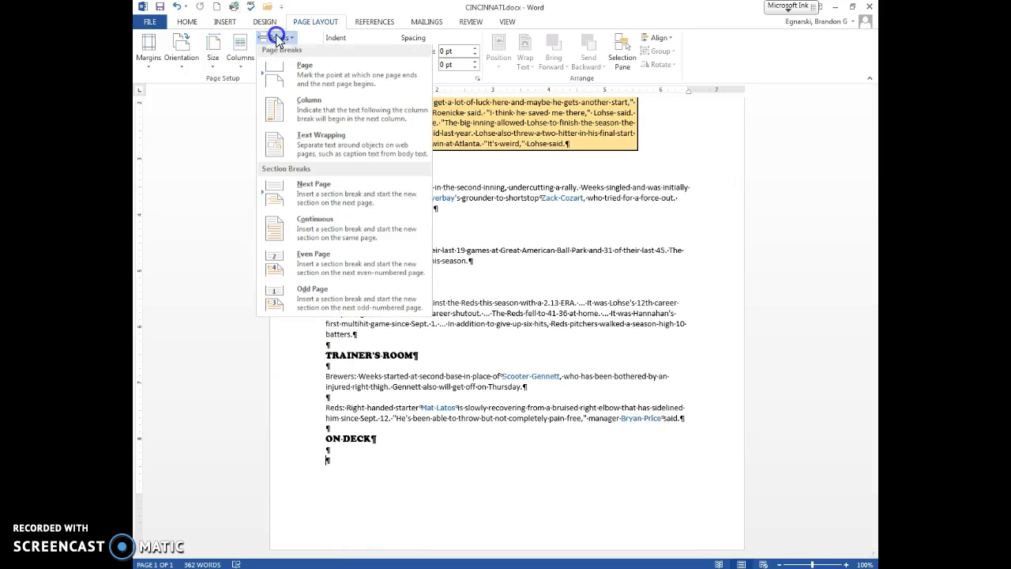
pyautogui.click(313, 229)
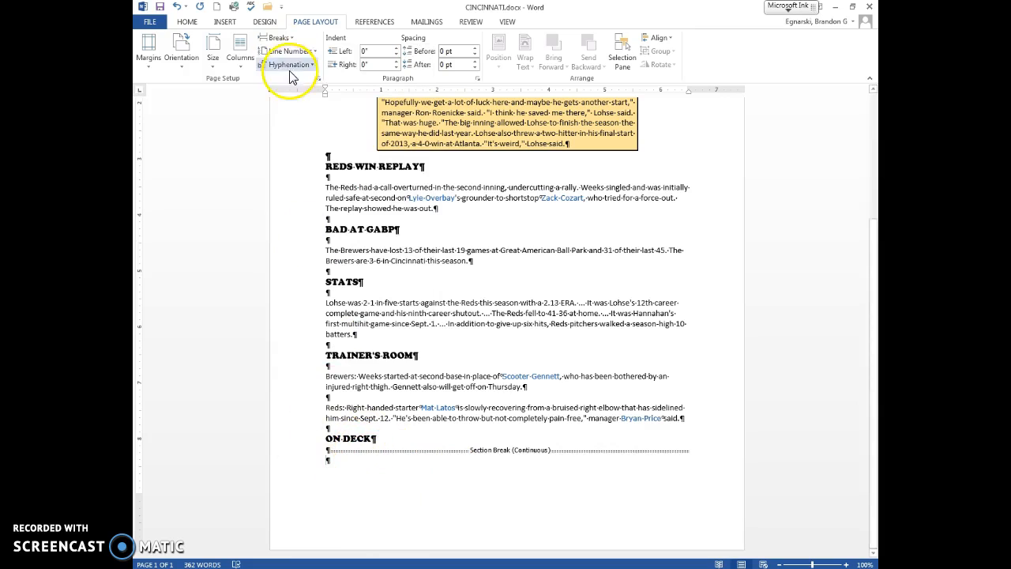
pyautogui.click(248, 47)
pyautogui.click(252, 113)
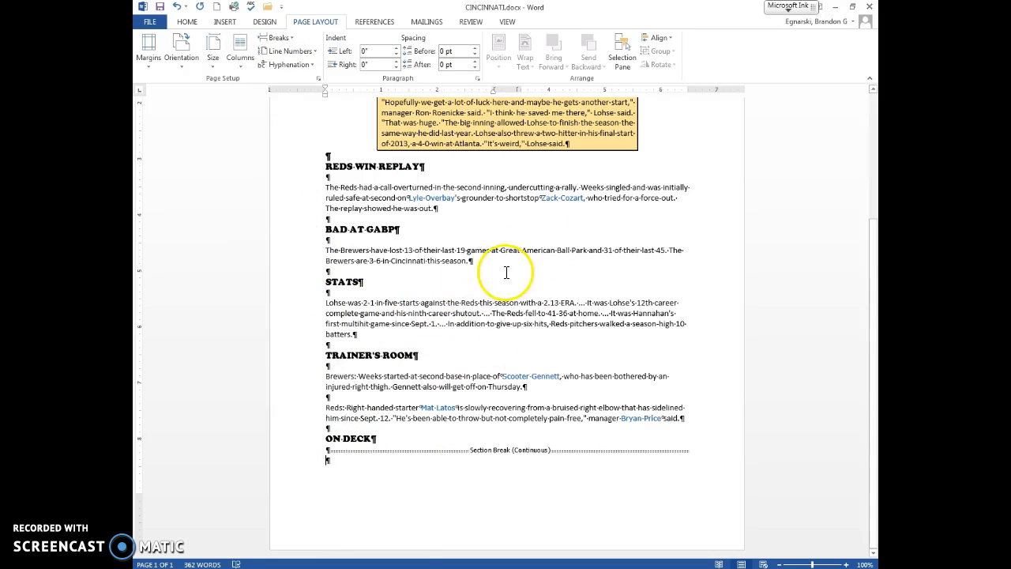
# - Paste the copied Brewers and Reds text into the two-column section below ON DECK
pyautogui.hotkey('ctrl', 'v')
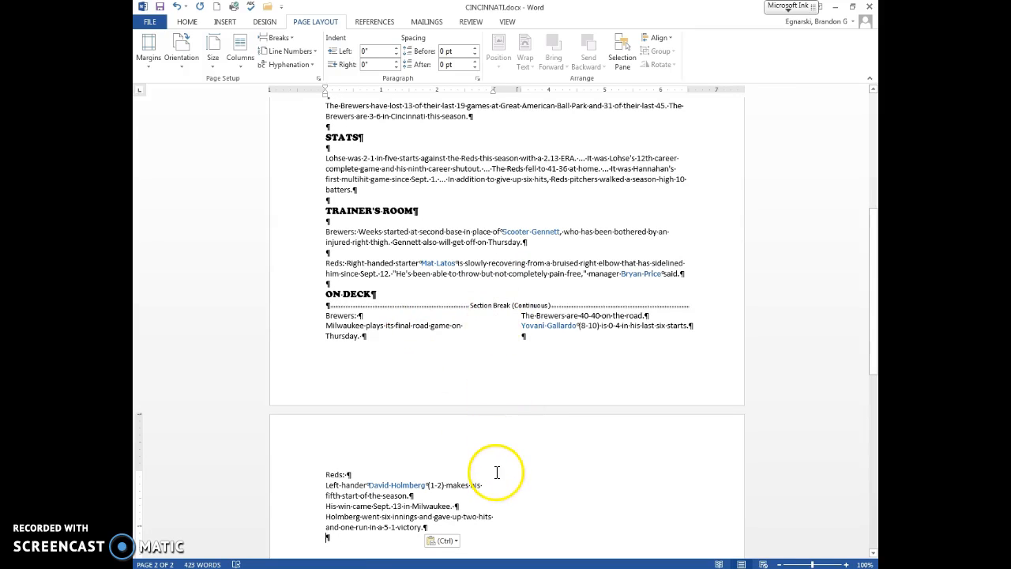
pyautogui.scroll(3, 483, 388)
pyautogui.scroll(-1, 474, 386)
# - Apply Narrow margins to both the single-column article section and the two-column section under ON DECK
pyautogui.click(492, 326)
pyautogui.click(152, 46)
pyautogui.click(173, 167)
pyautogui.click(349, 442)
pyautogui.click(148, 47)
pyautogui.click(184, 167)
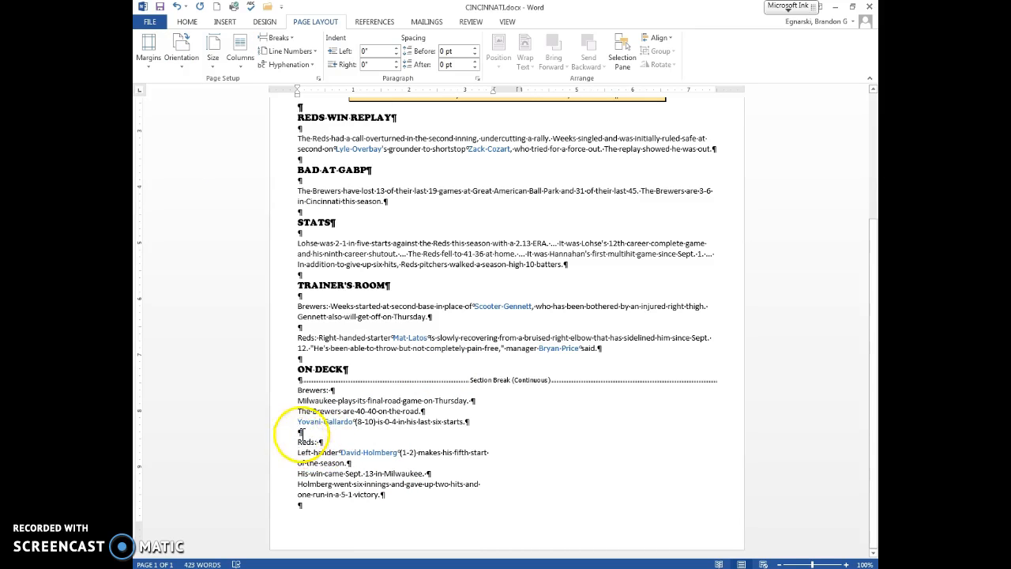
pyautogui.moveTo(482, 427); pyautogui.dragTo(295, 391)
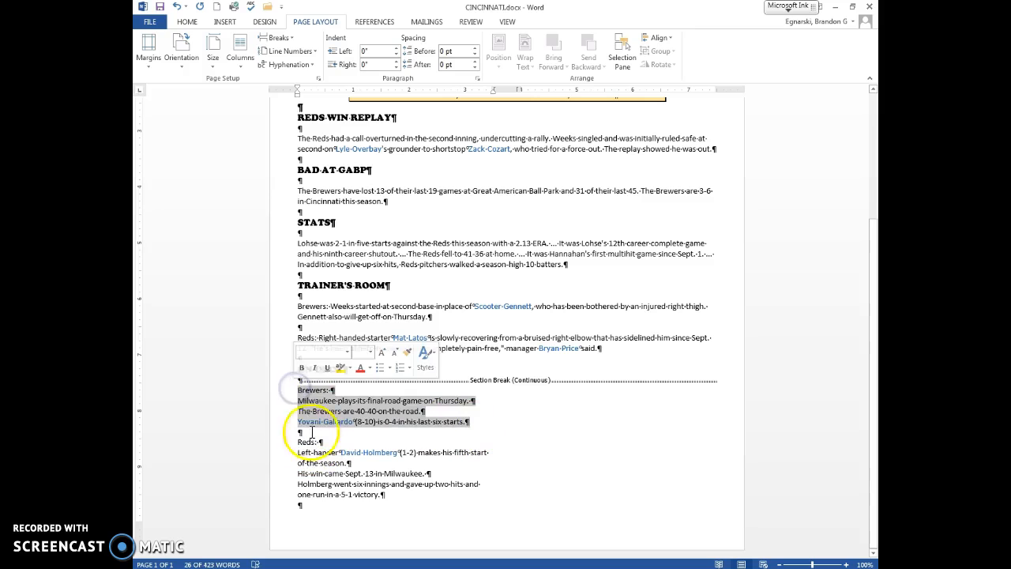
pyautogui.moveTo(309, 435); pyautogui.dragTo(478, 518)
pyautogui.click(439, 501)
pyautogui.moveTo(386, 494); pyautogui.dragTo(289, 431)
pyautogui.click(334, 432)
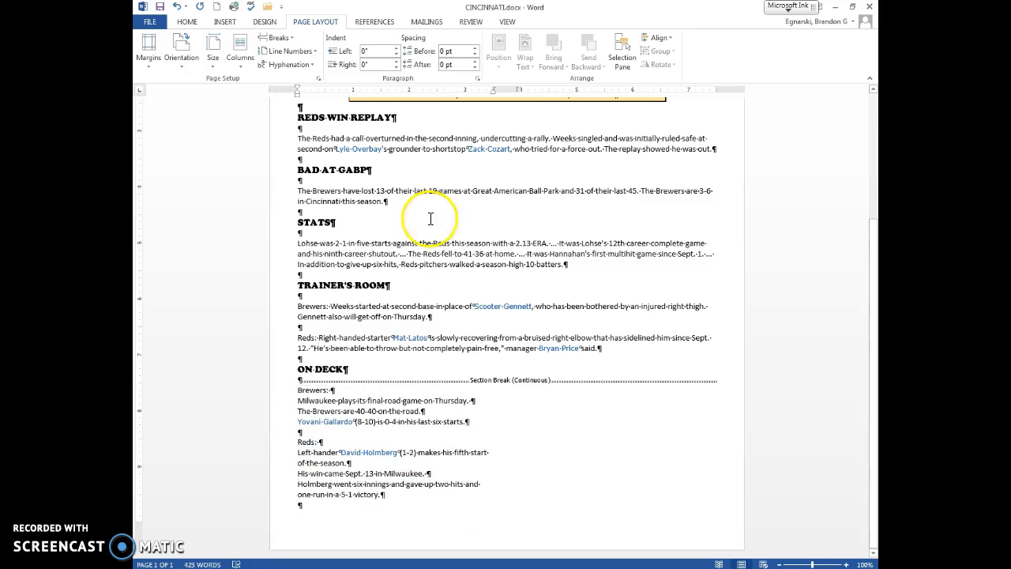
# - Insert a column break on the blank line before Reds: and remove the leftover empty line above that label
pyautogui.click(278, 38)
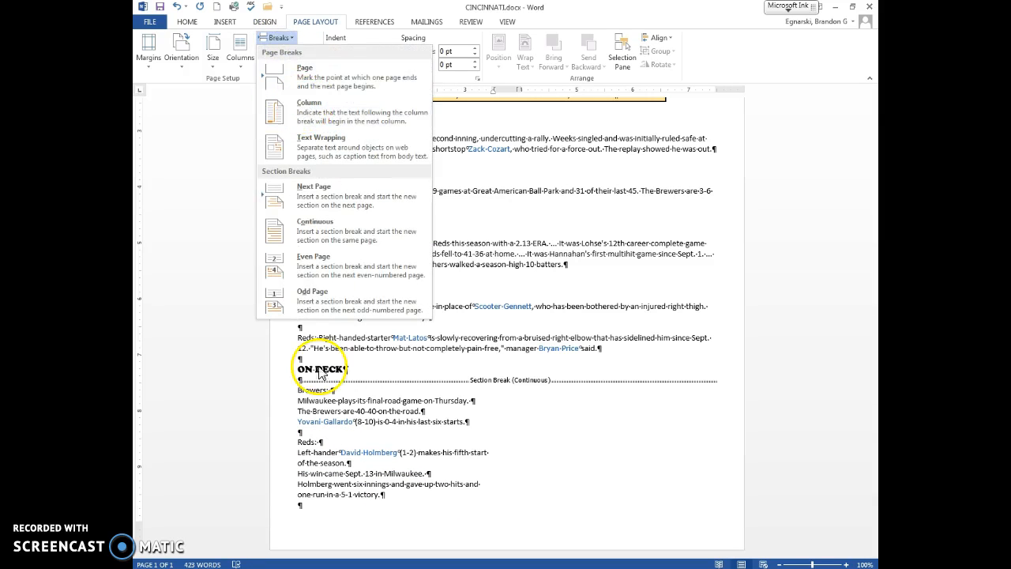
pyautogui.click(299, 431)
pyautogui.click(278, 40)
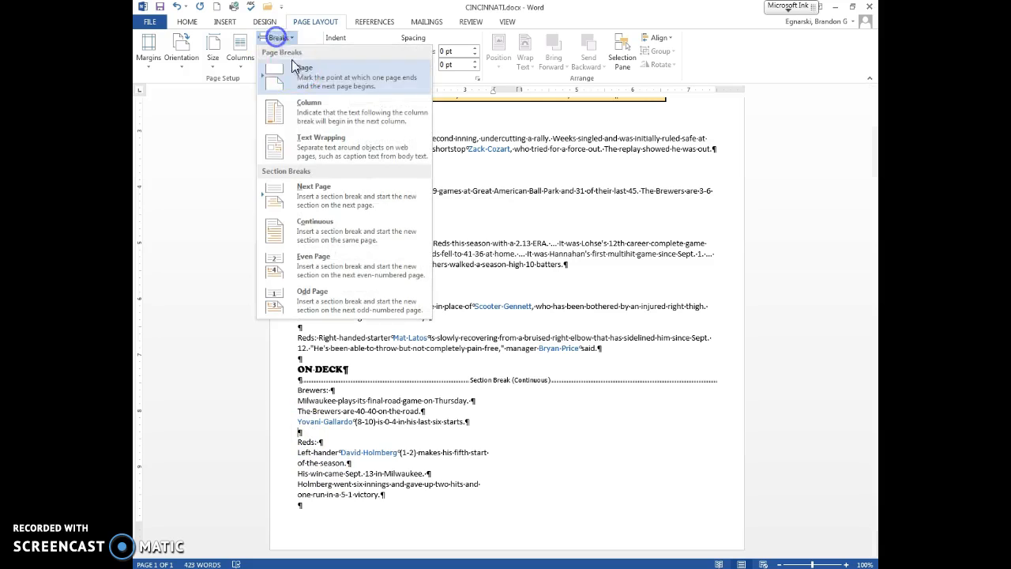
pyautogui.click(276, 104)
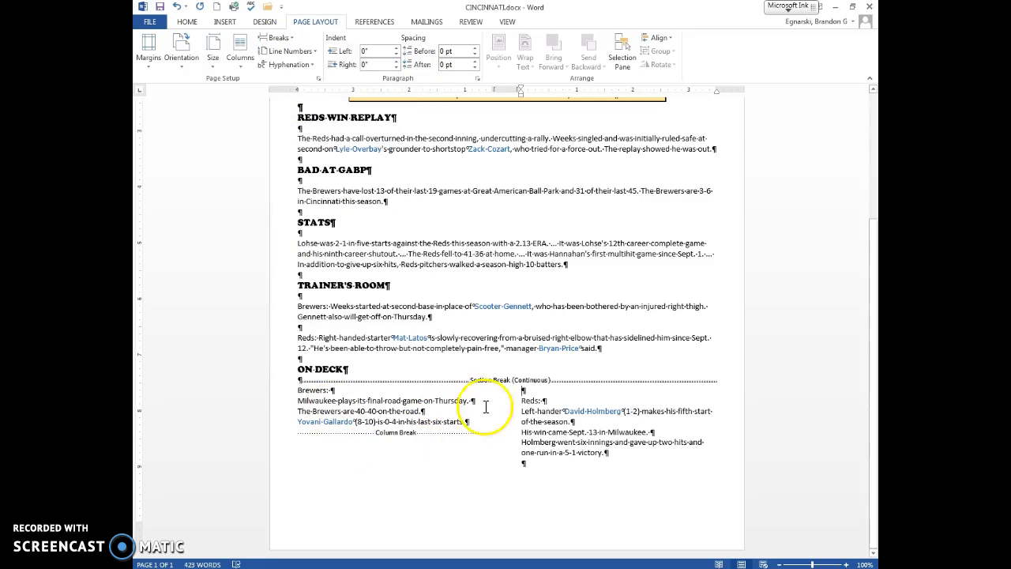
pyautogui.press('BackSpace')
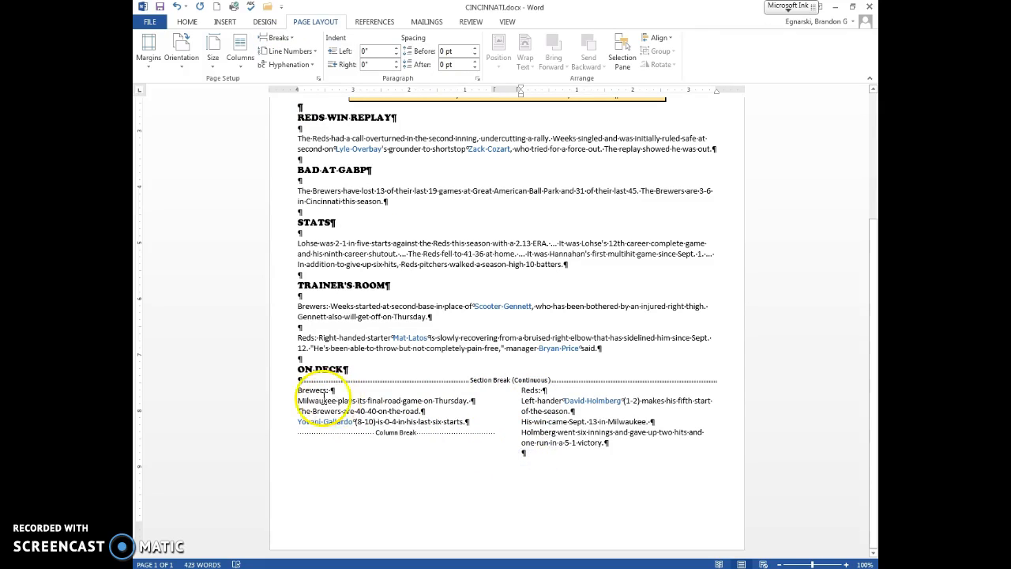
# - Make the Brewers: and Reds: labels bold at the head of the two ON DECK columns
pyautogui.click(249, 390)
pyautogui.click(186, 21)
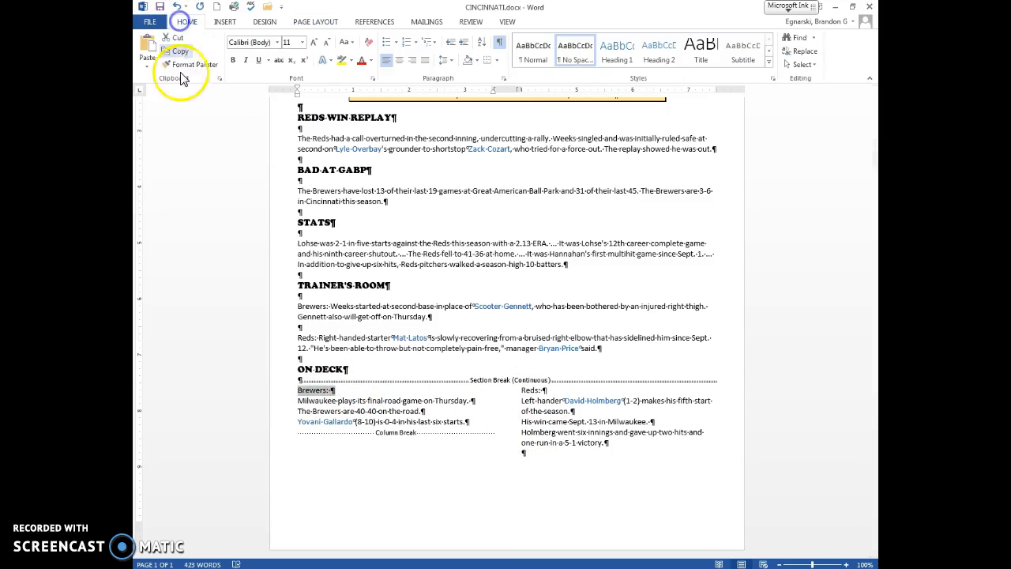
pyautogui.click(232, 60)
pyautogui.click(556, 392)
pyautogui.click(233, 60)
pyautogui.click(491, 444)
pyautogui.click(597, 495)
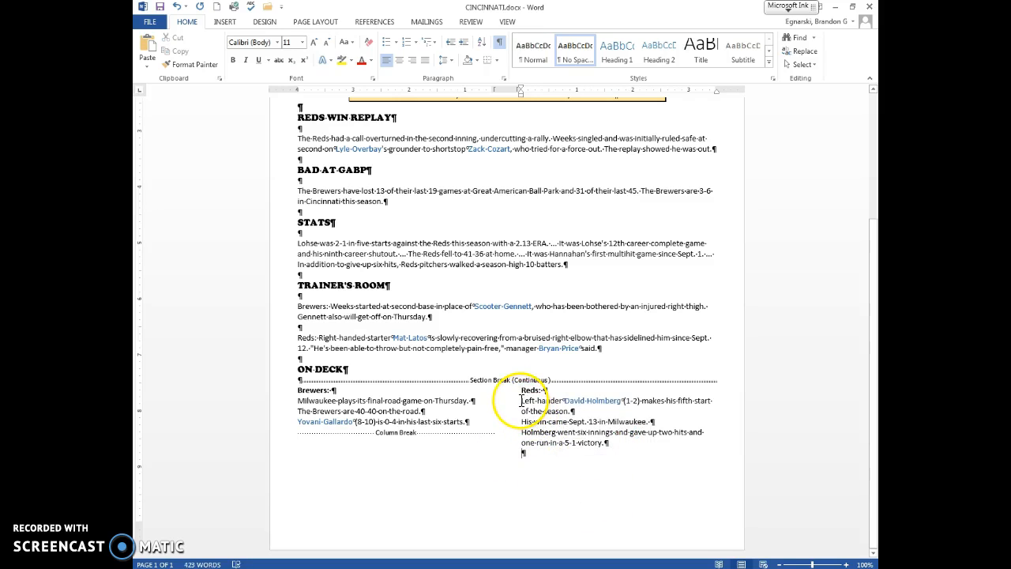
# - Select the three paragraphs below the Reds: label in the second ON DECK column
pyautogui.moveTo(522, 400)
pyautogui.mouseDown()
pyautogui.moveTo(617, 452)
pyautogui.moveTo(561, 444)
pyautogui.moveTo(524, 399)
pyautogui.mouseUp()
pyautogui.click(587, 470)
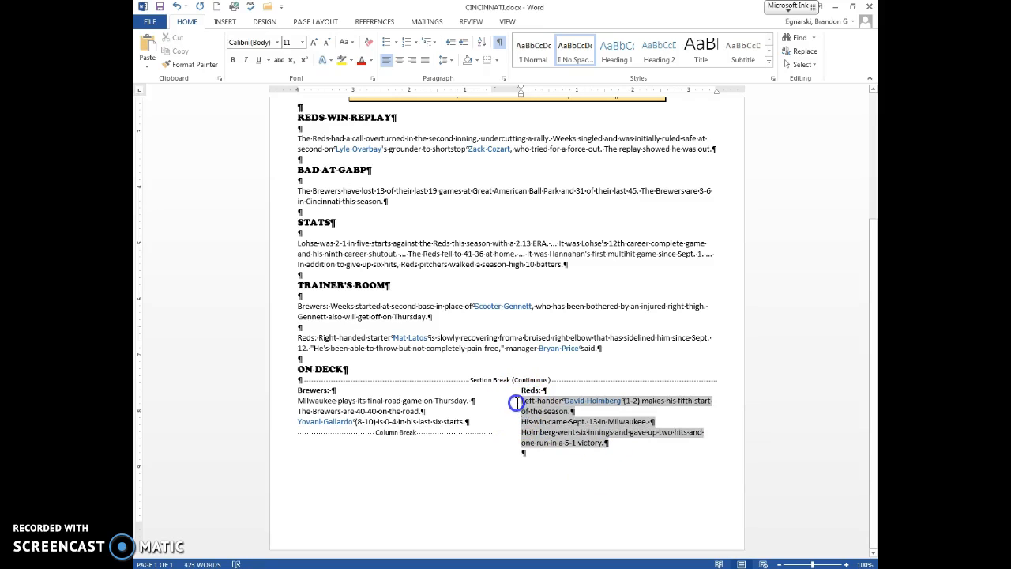
# - Examine the picture, font and alignment options for defining a new bullet, and leave without defining one
pyautogui.click(397, 44)
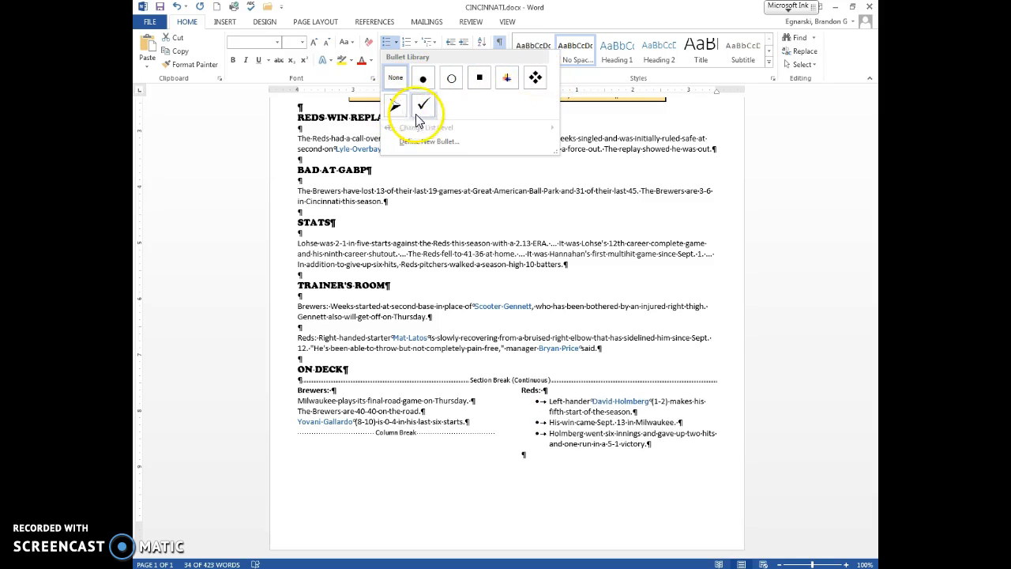
pyautogui.click(427, 141)
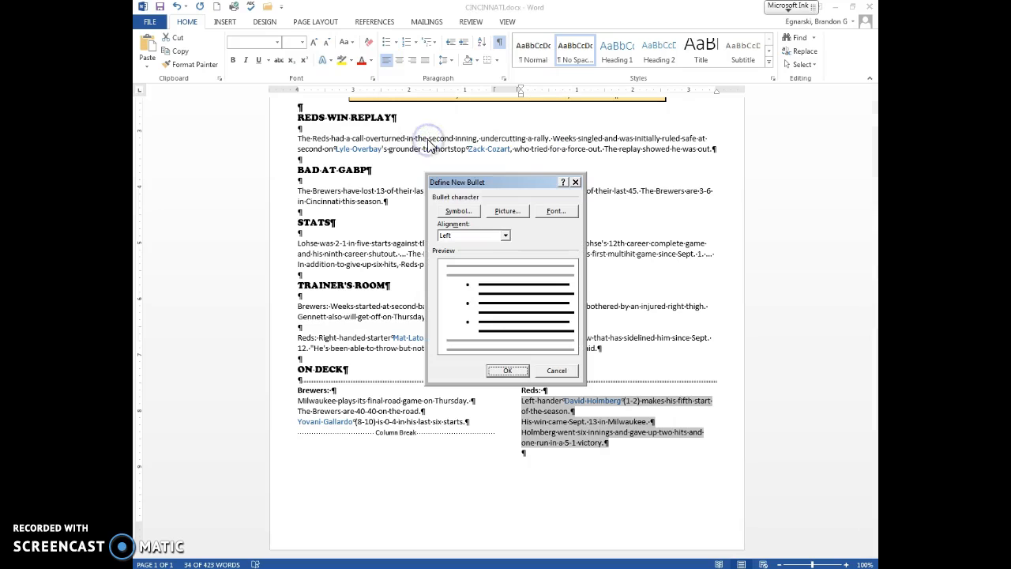
pyautogui.click(514, 213)
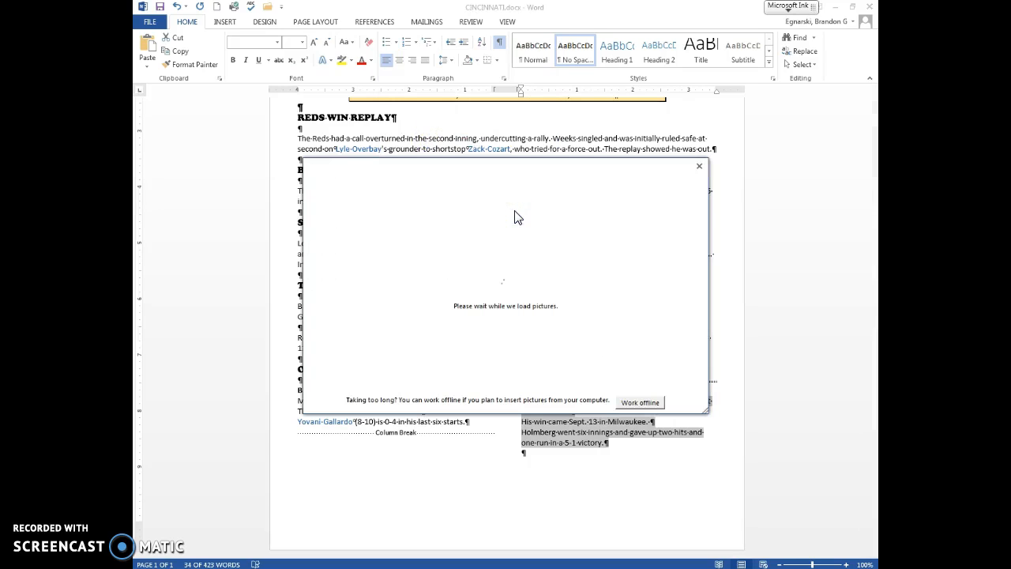
pyautogui.click(701, 171)
pyautogui.click(559, 211)
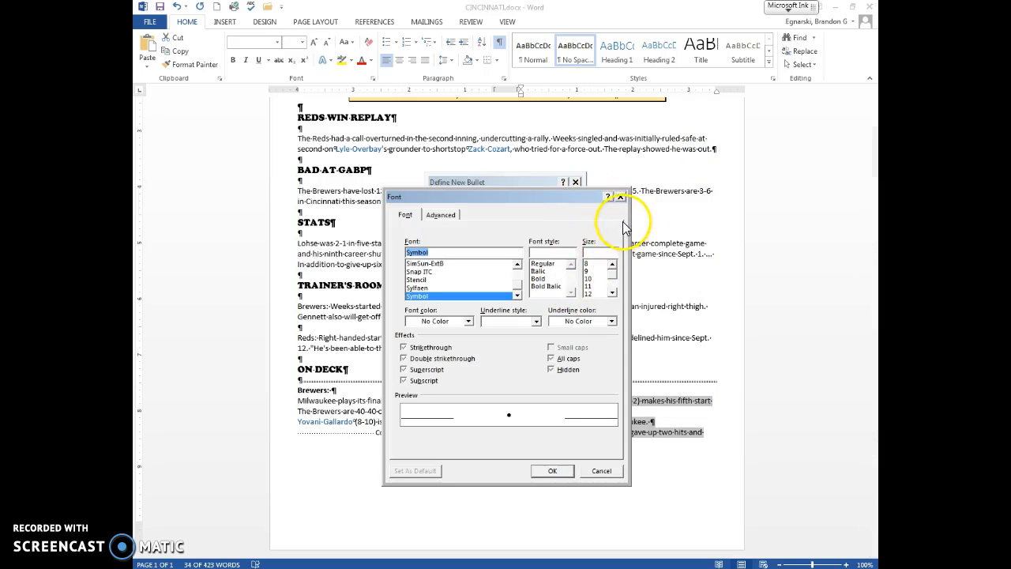
pyautogui.click(621, 197)
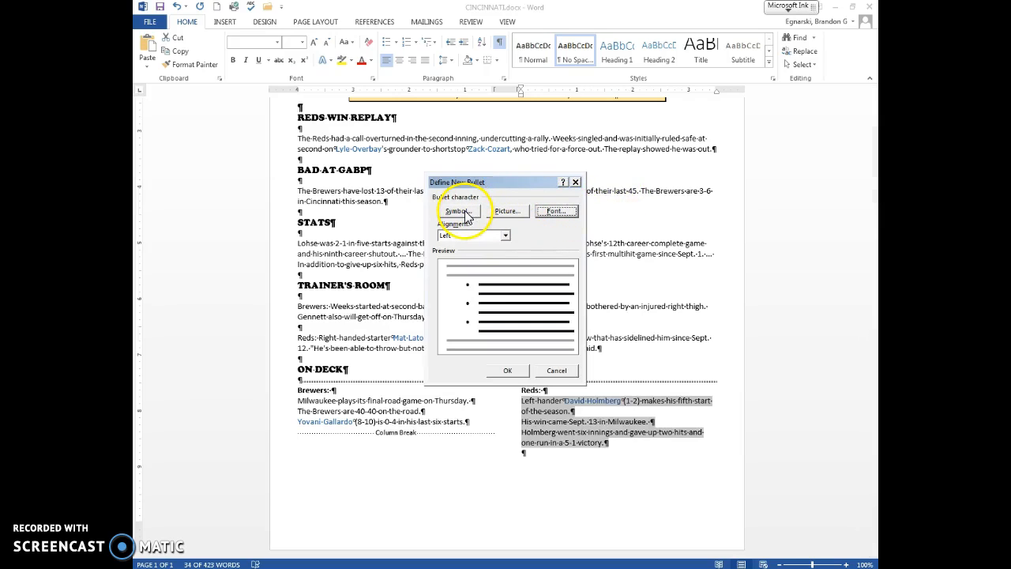
pyautogui.click(504, 236)
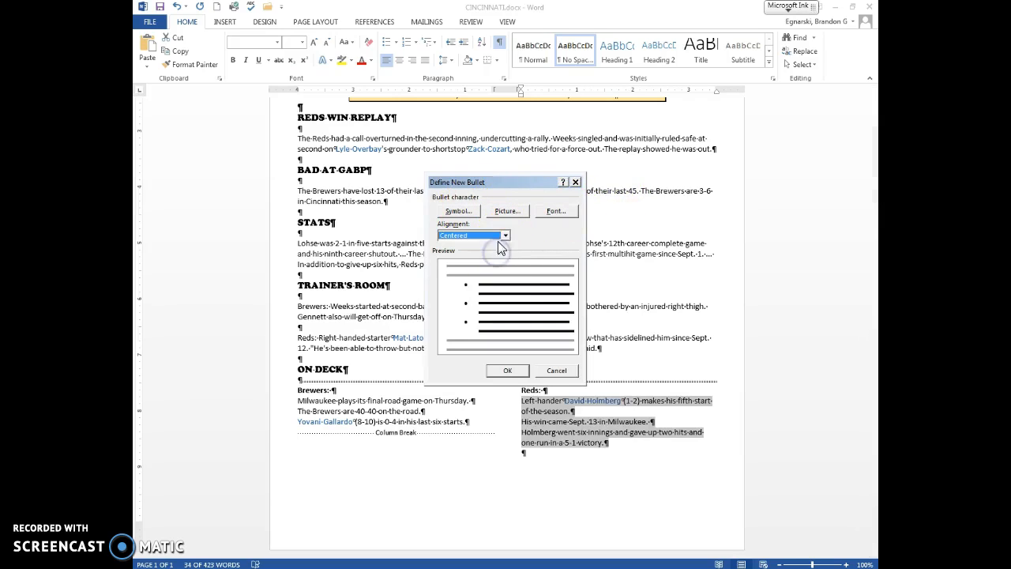
pyautogui.click(498, 254)
pyautogui.click(493, 246)
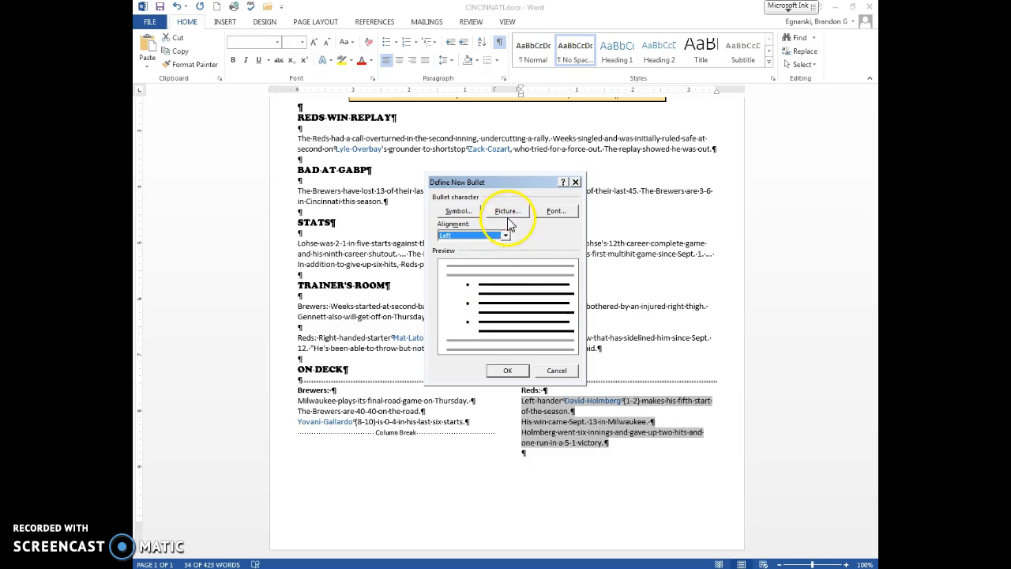
pyautogui.click(545, 370)
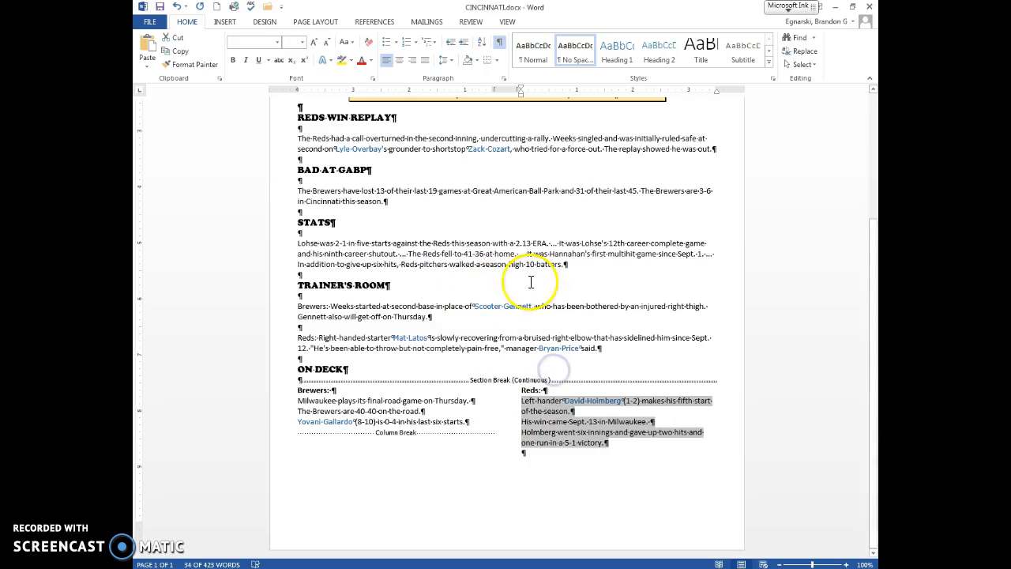
# - Format the selected Reds paragraphs as a bulleted list with solid round bullets
pyautogui.click(395, 42)
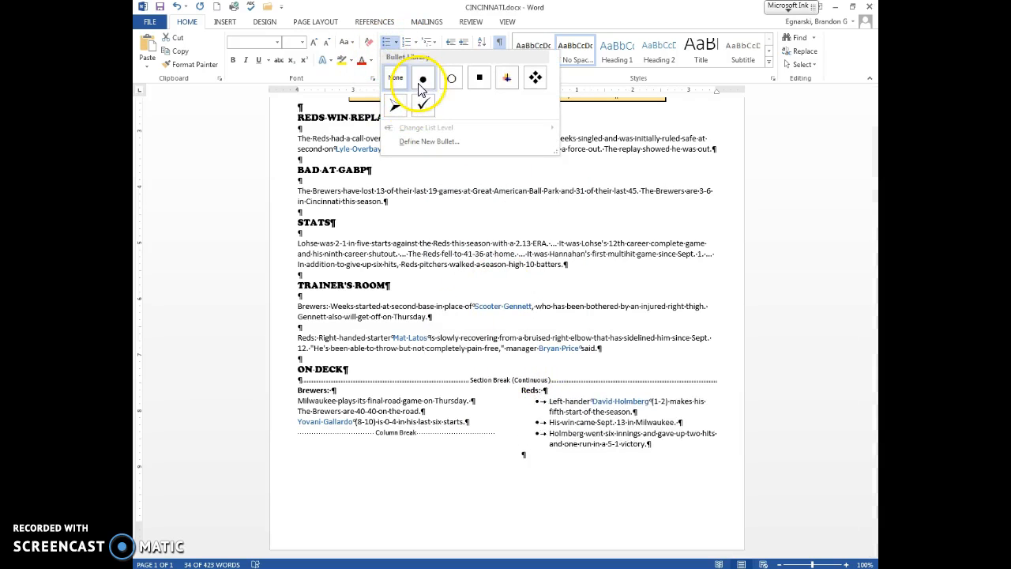
pyautogui.click(421, 105)
pyautogui.click(463, 462)
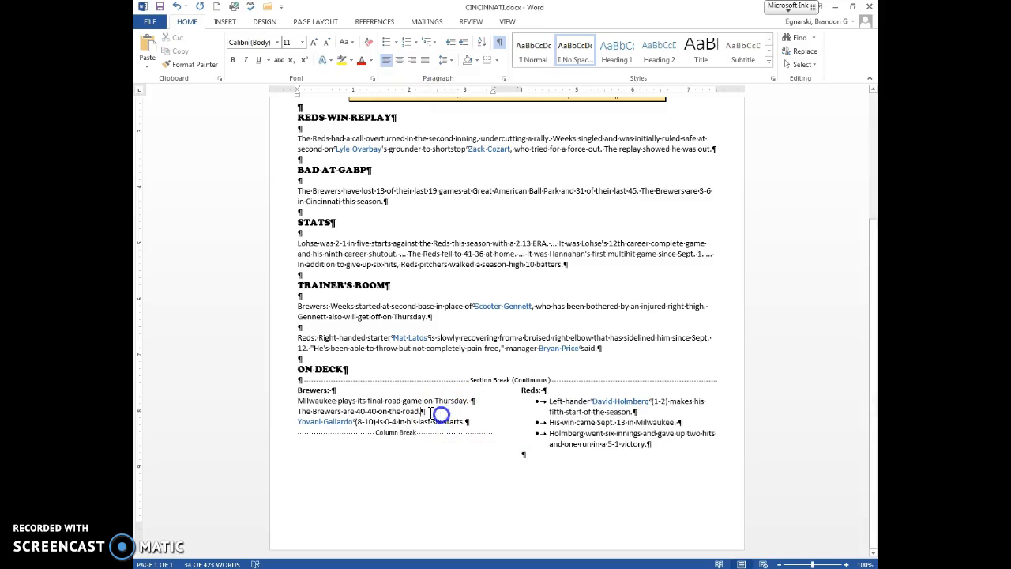
# - Apply the same round bullets to the three Brewers paragraphs and hide the formatting marks
pyautogui.moveTo(299, 400); pyautogui.dragTo(481, 418)
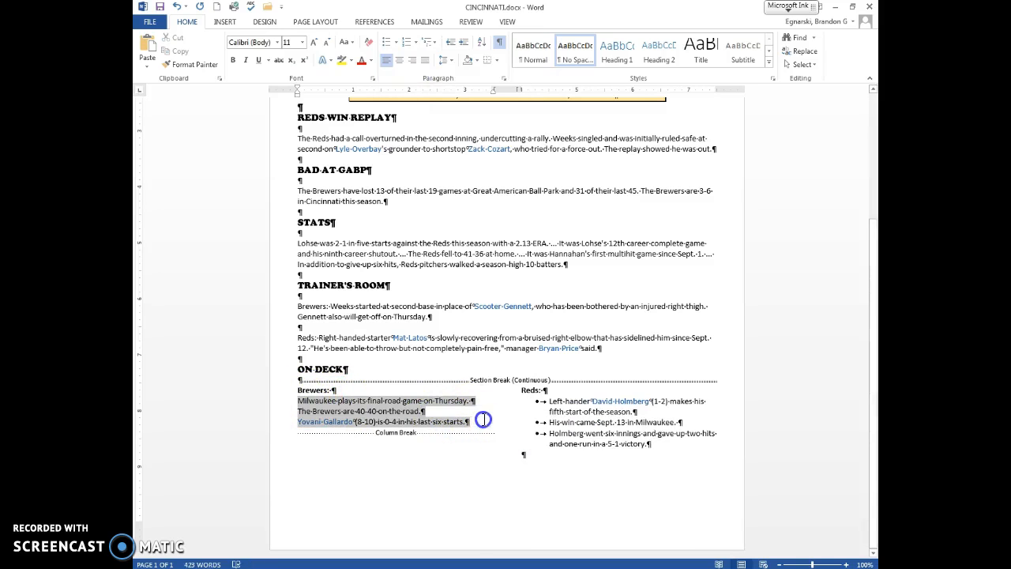
pyautogui.click(386, 42)
pyautogui.click(460, 476)
pyautogui.click(613, 479)
pyautogui.click(499, 42)
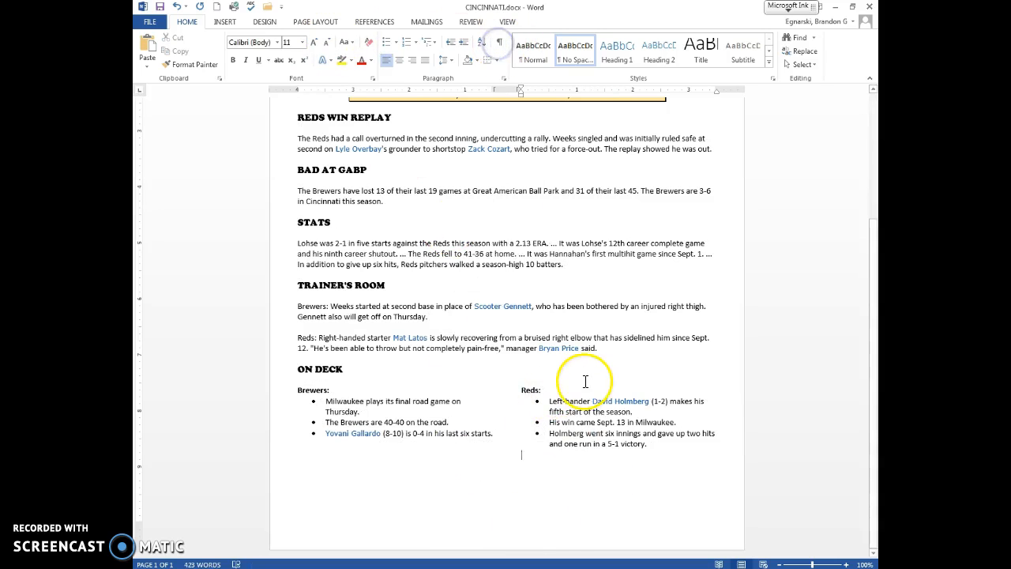
# - Review the finished article from the drop cap and boxed quote down to the bulleted ON DECK columns
pyautogui.scroll(4, 548, 358)
pyautogui.scroll(1, 548, 358)
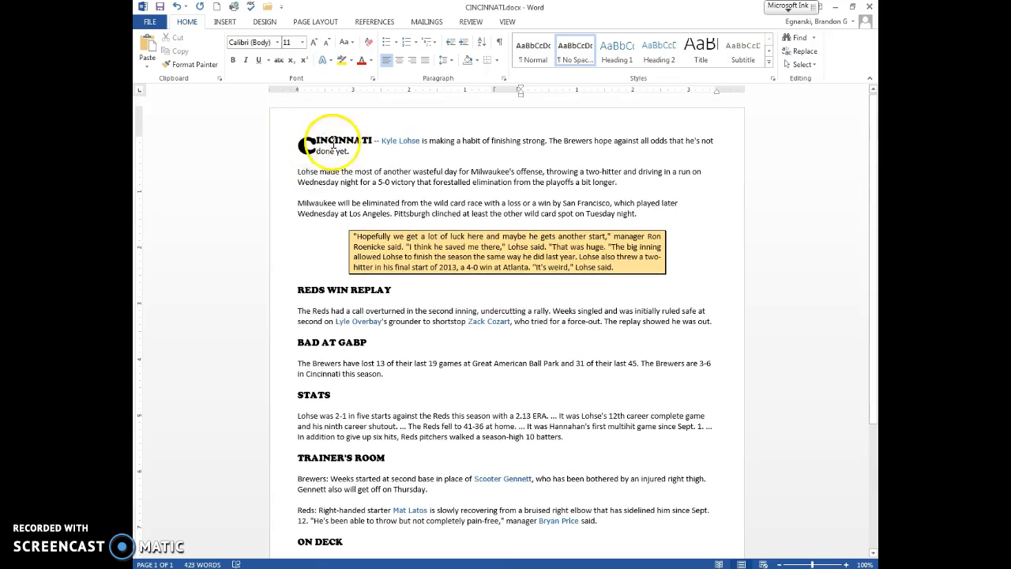
pyautogui.scroll(-1, 316, 347)
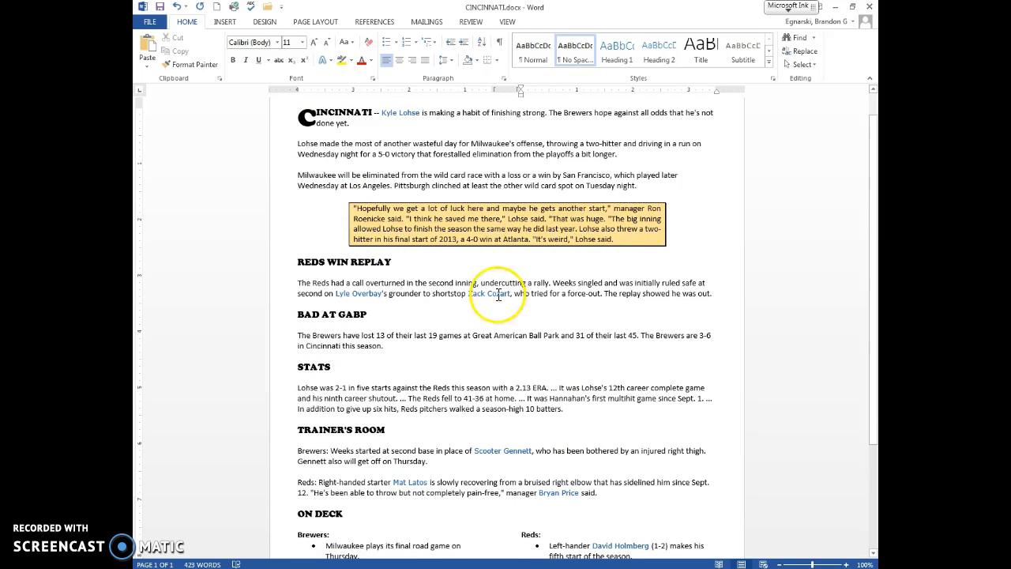
pyautogui.scroll(-1, 497, 294)
pyautogui.scroll(1, 505, 296)
pyautogui.scroll(-3, 513, 294)
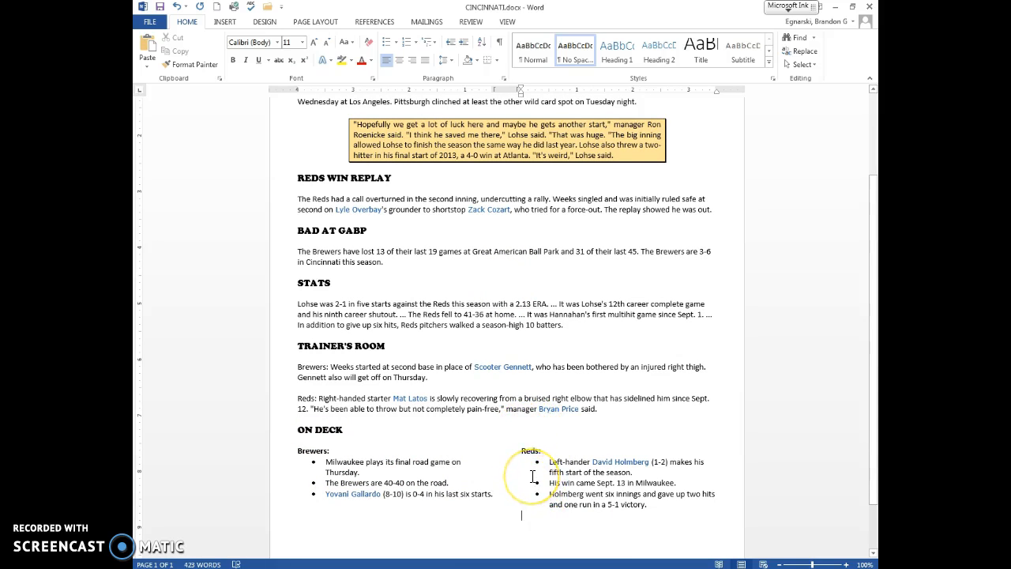
pyautogui.scroll(-2, 532, 476)
pyautogui.scroll(5, 526, 473)
pyautogui.scroll(-5, 526, 472)
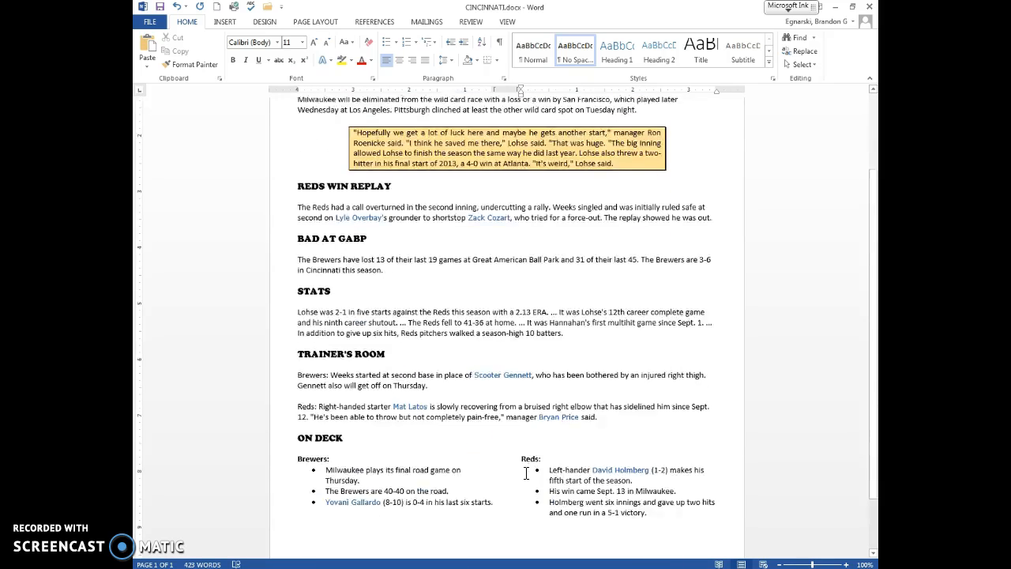
pyautogui.scroll(5, 526, 472)
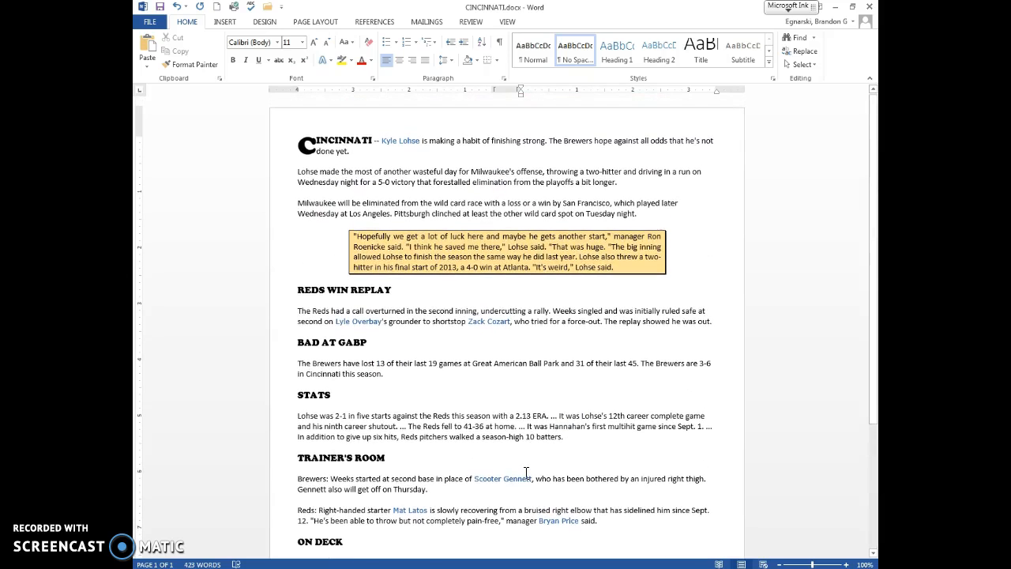